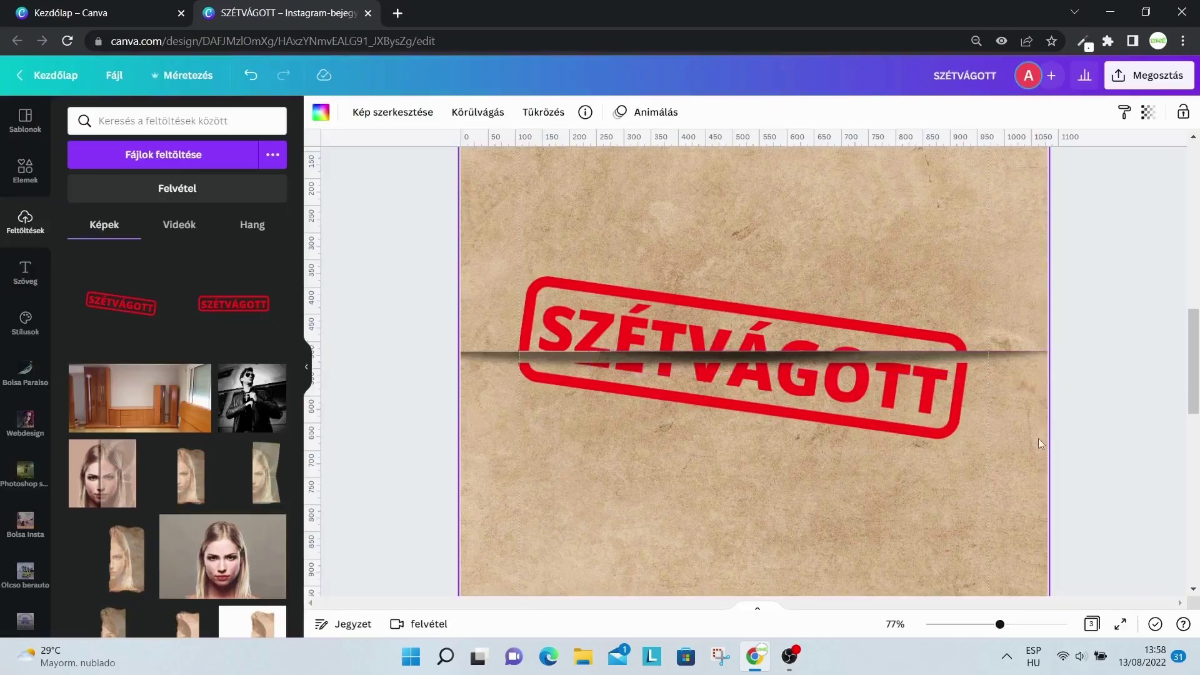
- Add a new blank page and place a heading on it reading "SZÉTVÁGOTT"
click(810, 566)
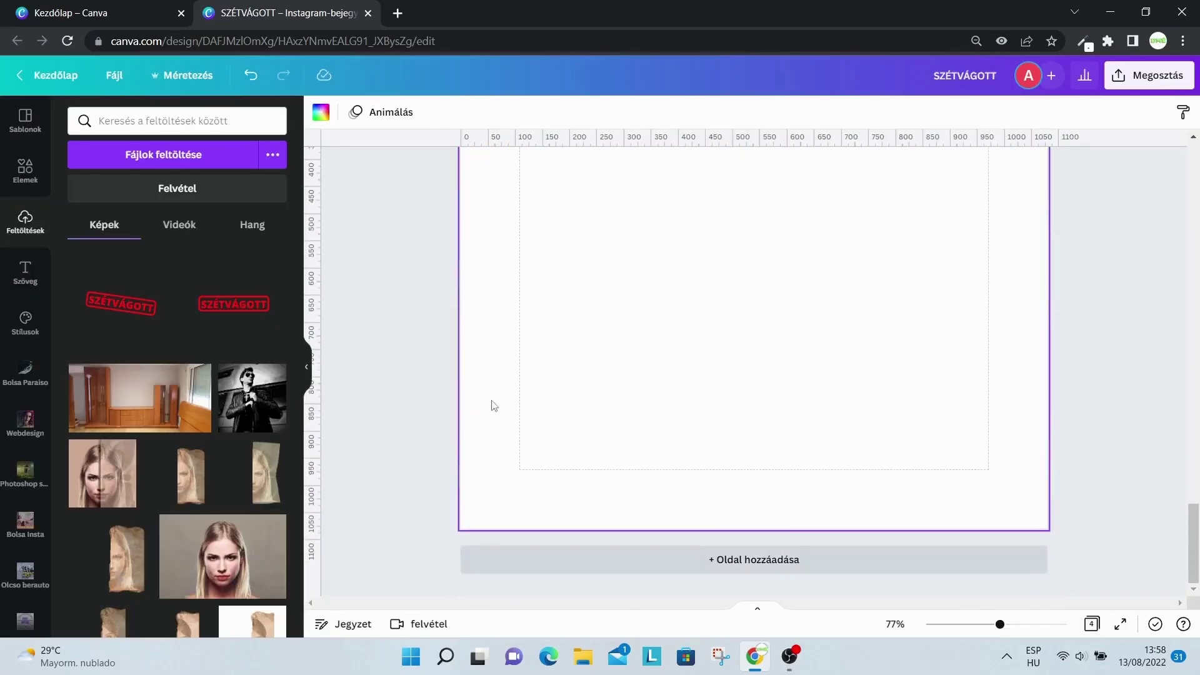
click(24, 271)
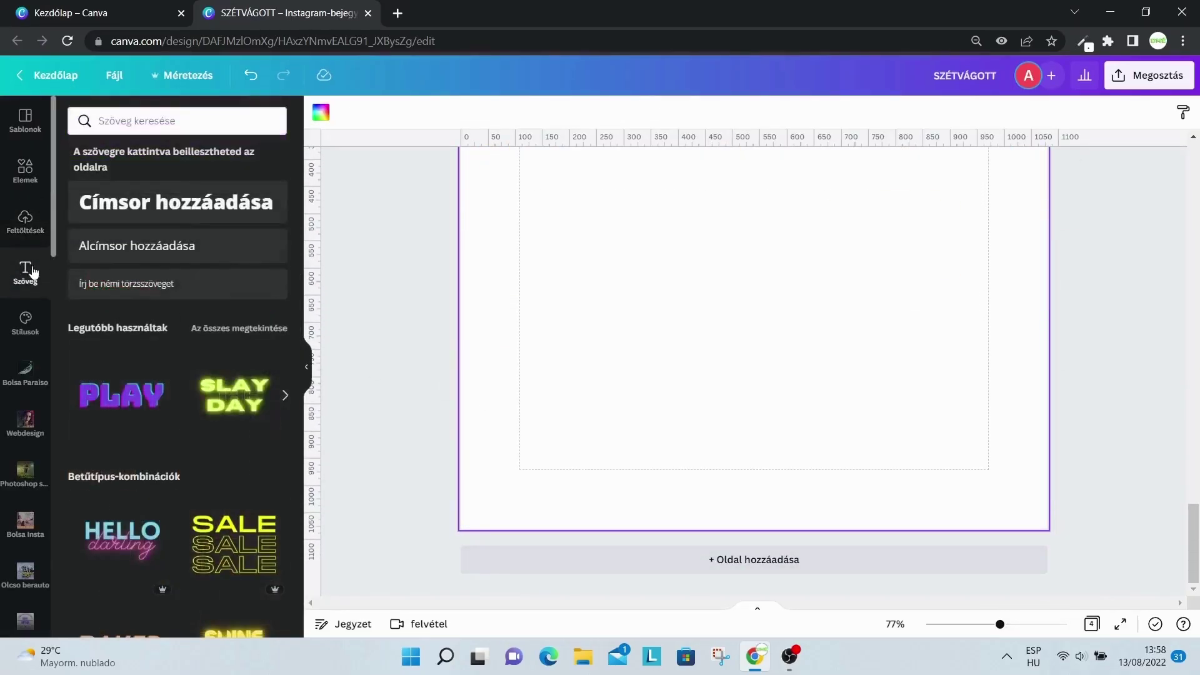
click(199, 215)
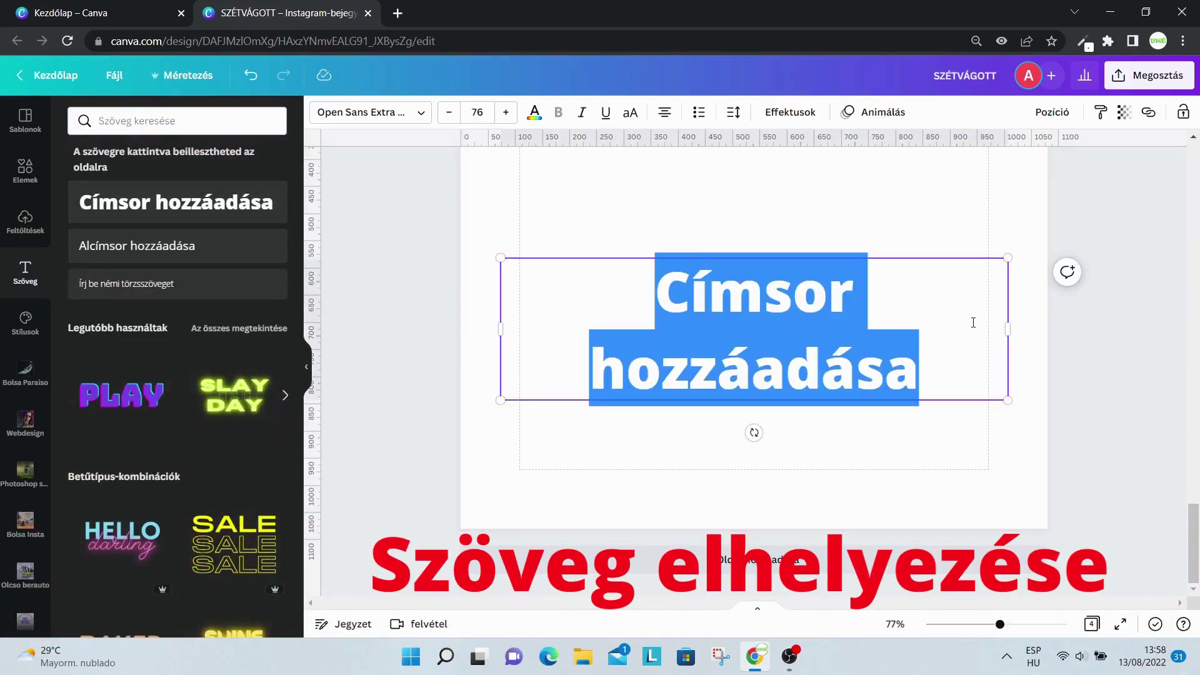
text(SZÉ)
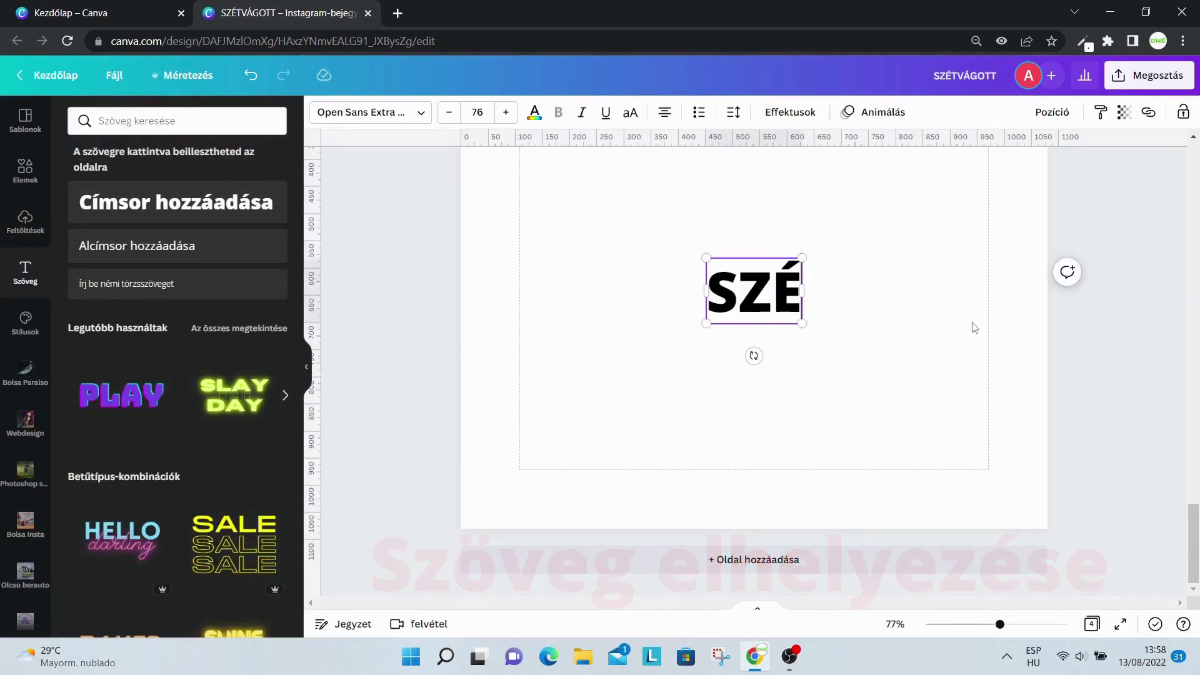
text(TVÁGP)
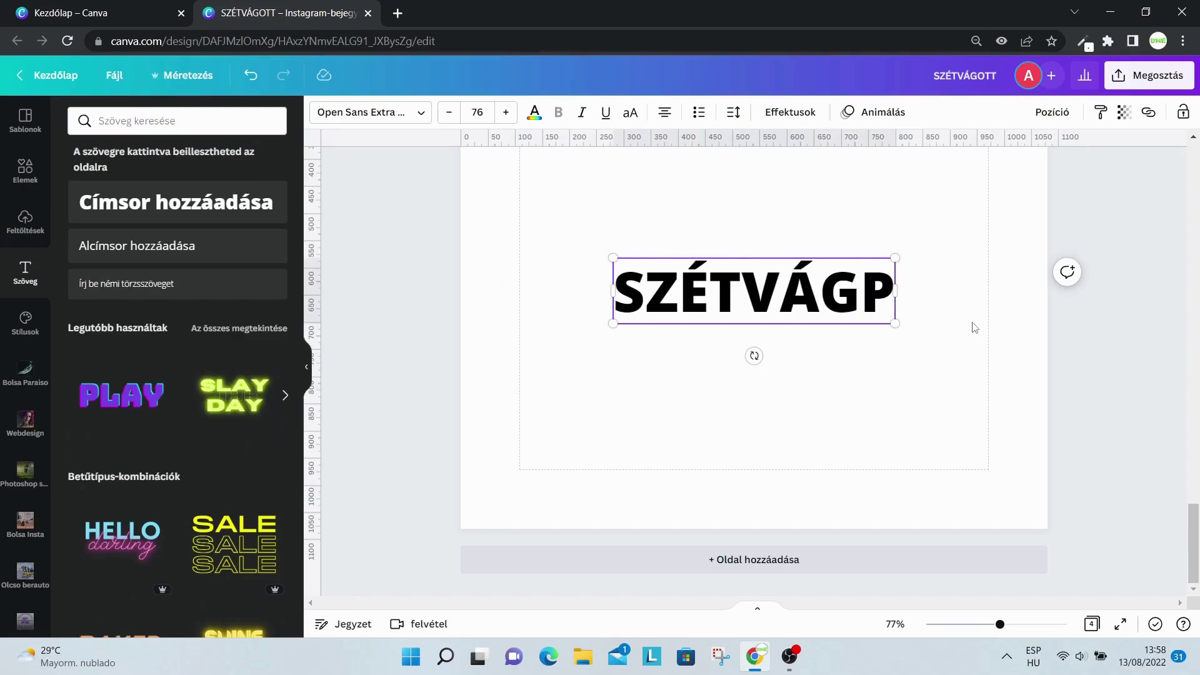
key(BackSpace)
text(OTT)
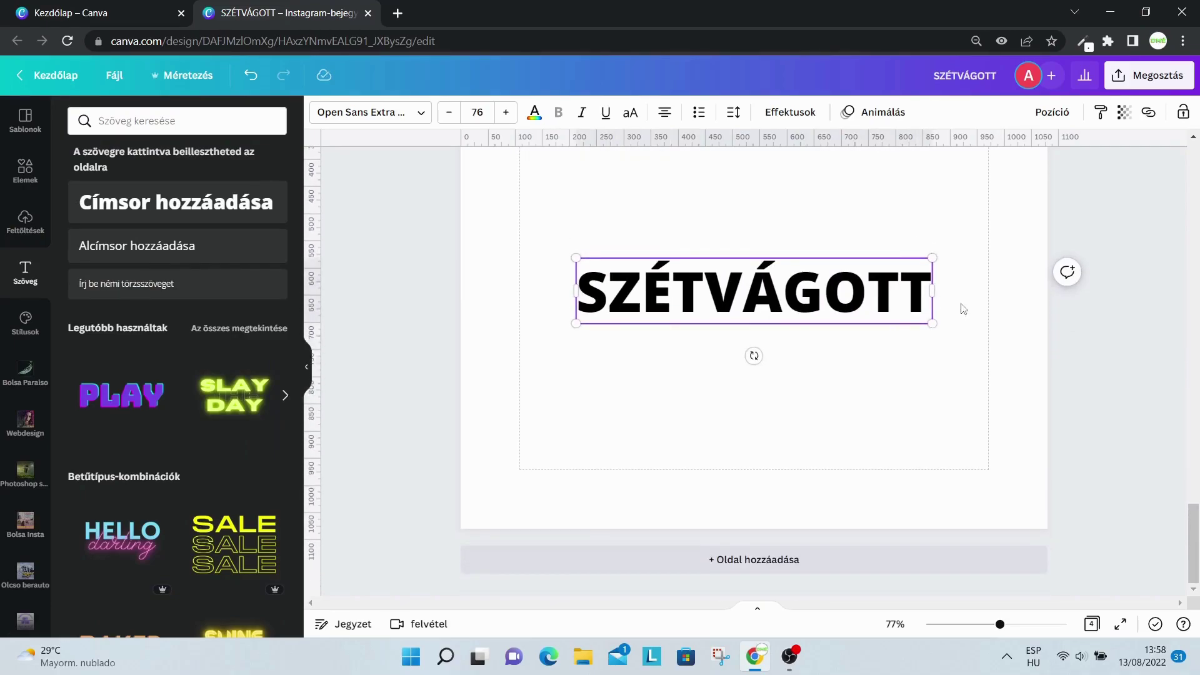
- Center the SZÉTVÁGOTT heading vertically on the page
scroll(963, 309, up, 1)
drag(930, 362, 839, 318)
click(881, 303)
click(795, 369)
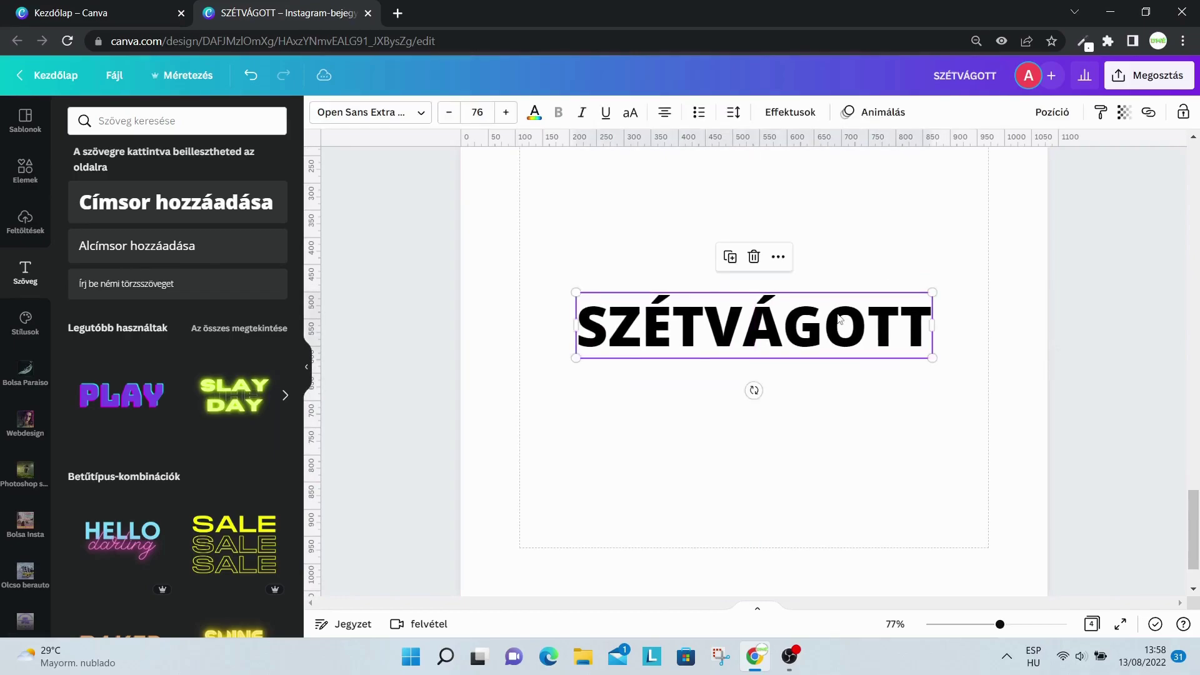
click(1069, 111)
click(902, 233)
- Recolor the entire SZÉTVÁGOTT heading with the red taken from the photo colors
click(902, 320)
drag(930, 316, 560, 314)
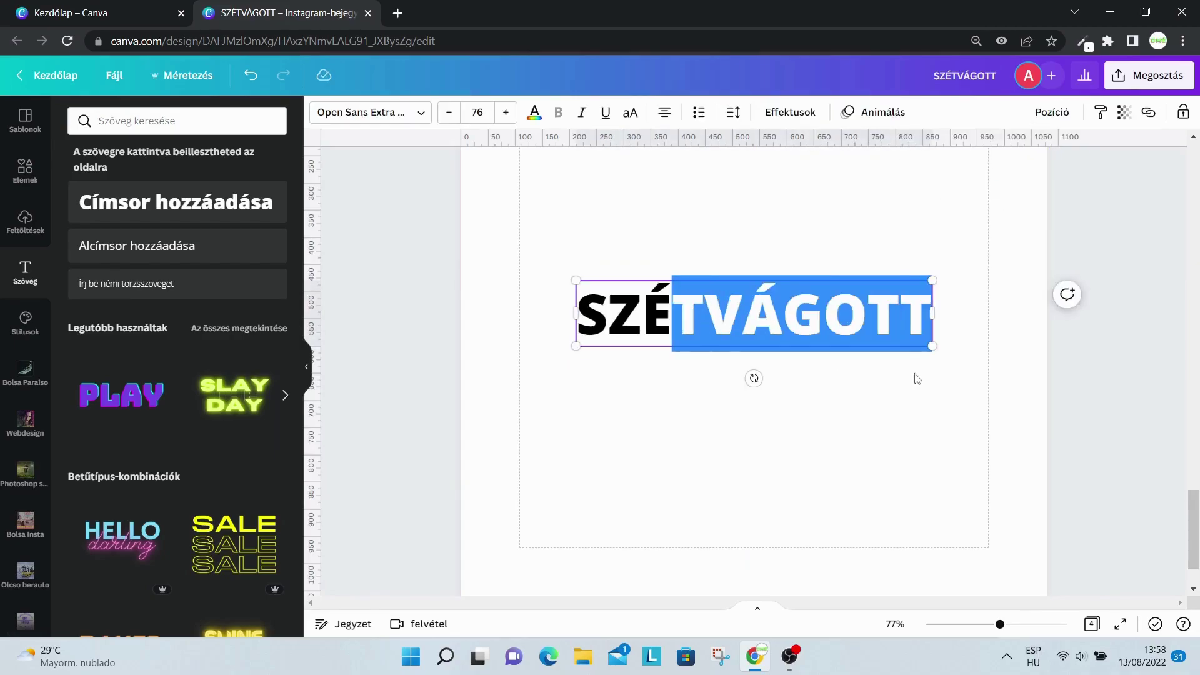
click(915, 407)
click(924, 316)
drag(924, 315, 493, 78)
click(530, 113)
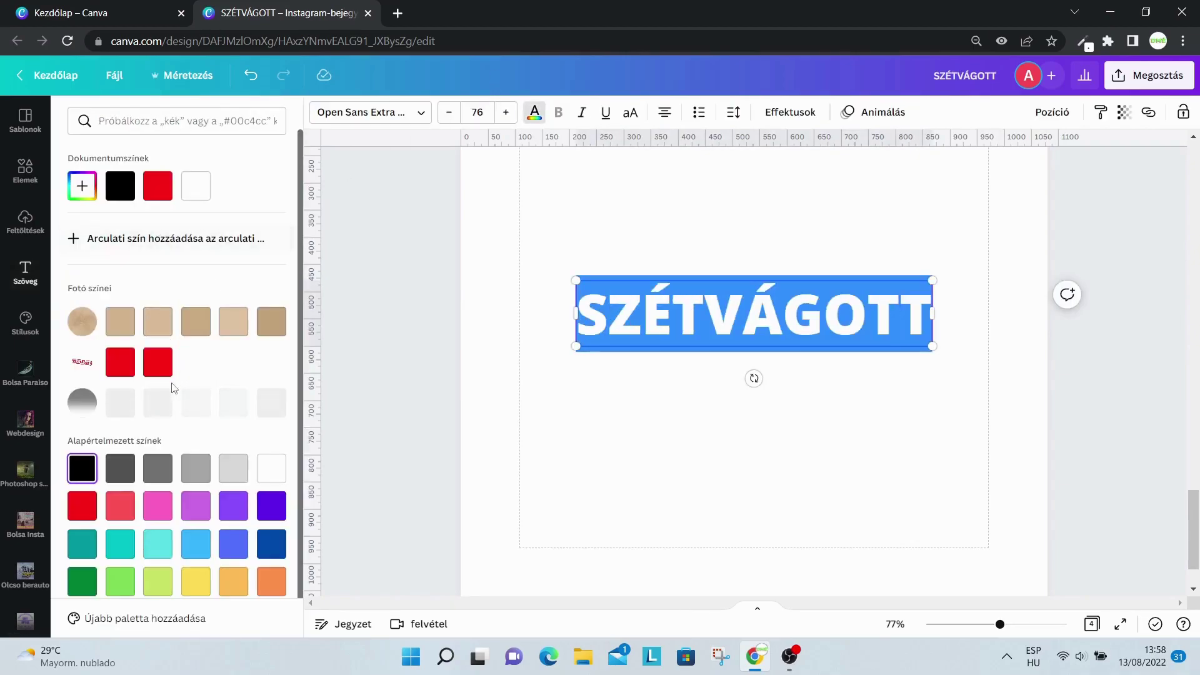
click(131, 370)
click(758, 247)
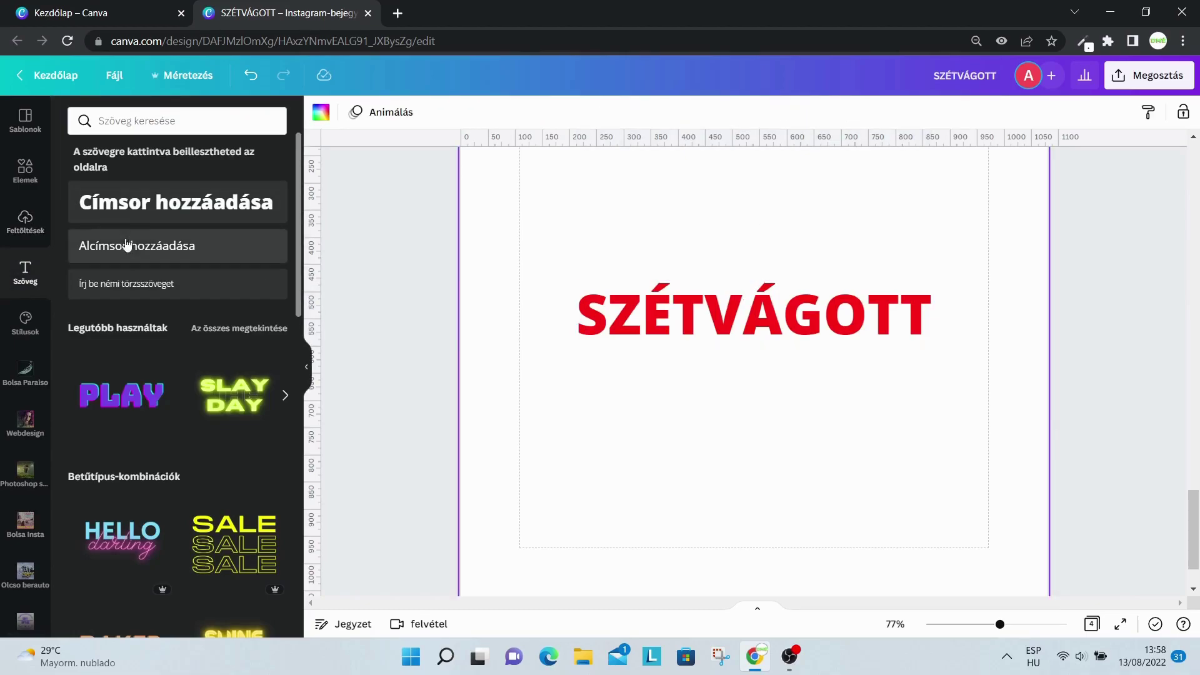
- Insert the recently used Rounded Square Border element onto the page
click(26, 168)
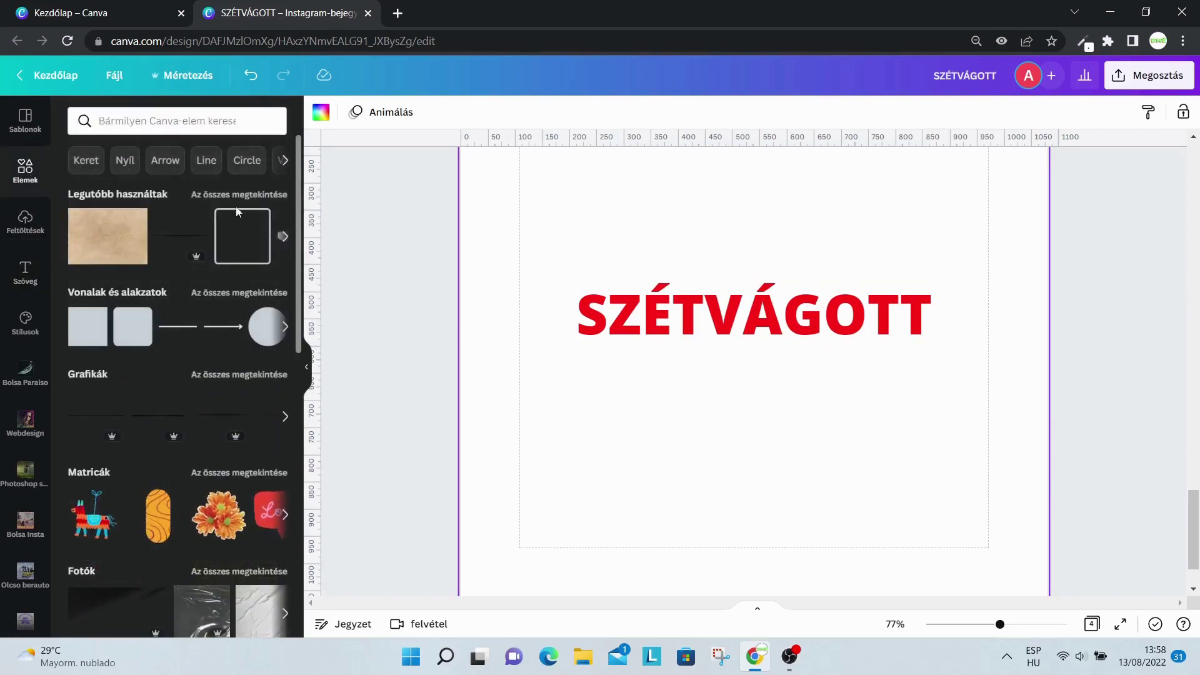
click(259, 218)
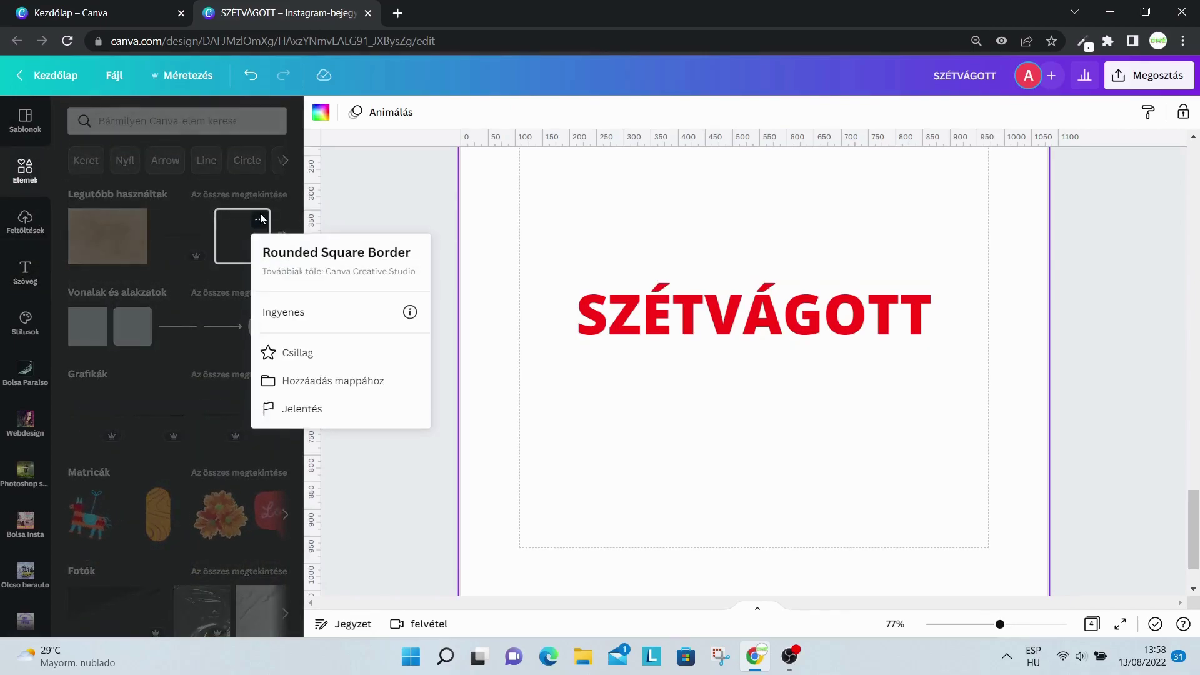
click(260, 217)
click(250, 236)
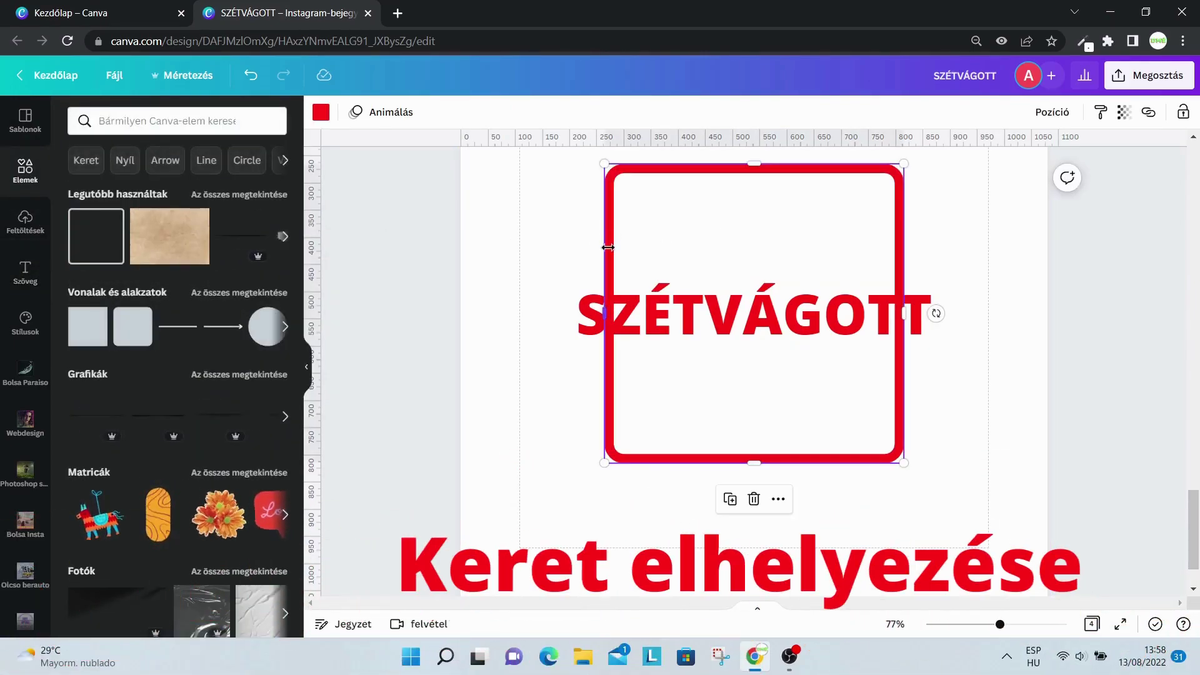
- Resize the red border to about 701 × 169 so it frames the heading closely on all sides
drag(608, 295, 564, 299)
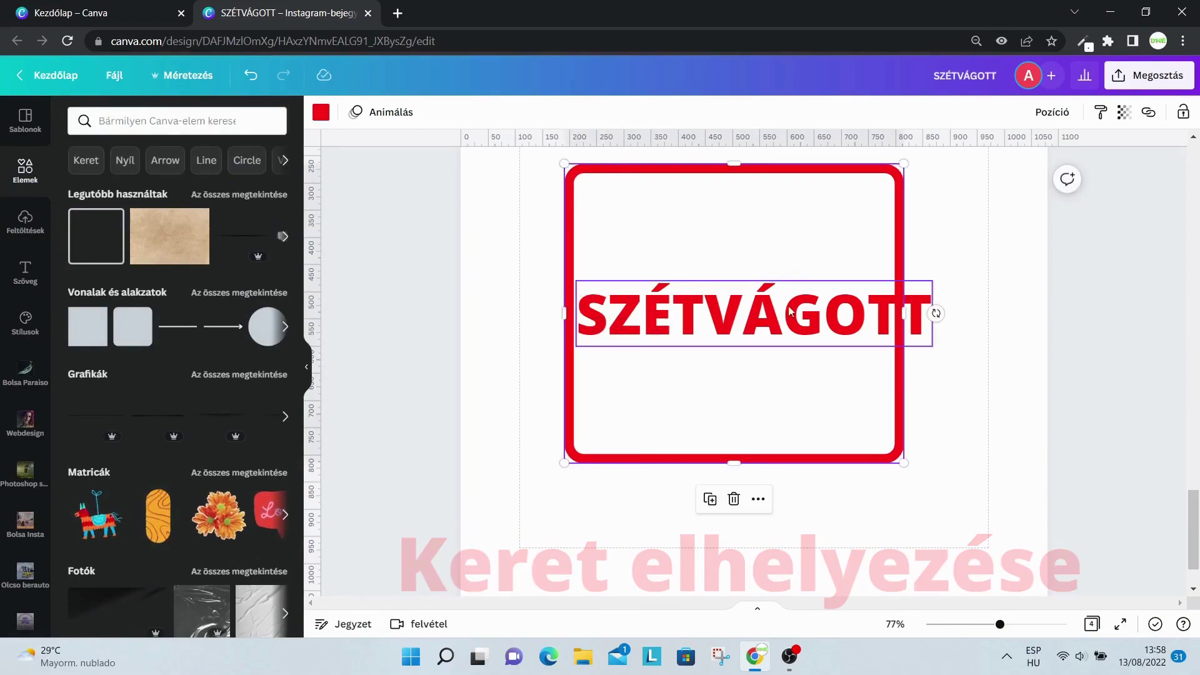
drag(908, 321, 945, 313)
drag(765, 166, 769, 305)
drag(761, 459, 762, 356)
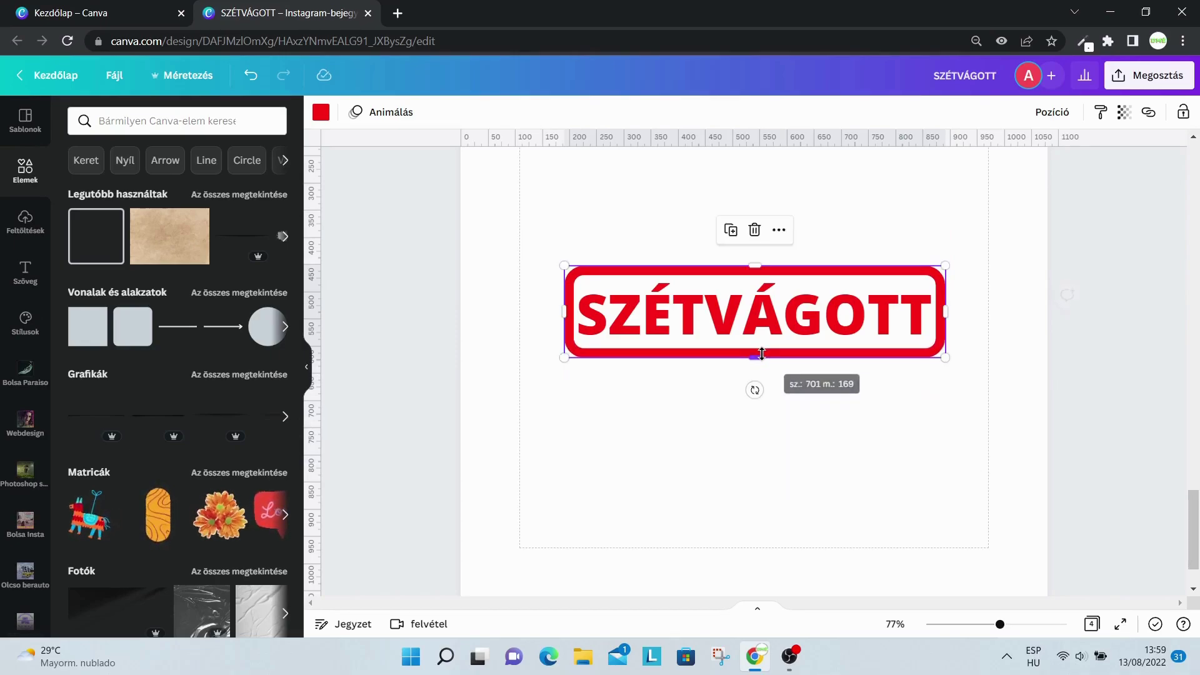
click(671, 414)
- Center the border horizontally and vertically on the page
click(683, 282)
click(1054, 107)
click(1011, 243)
click(971, 434)
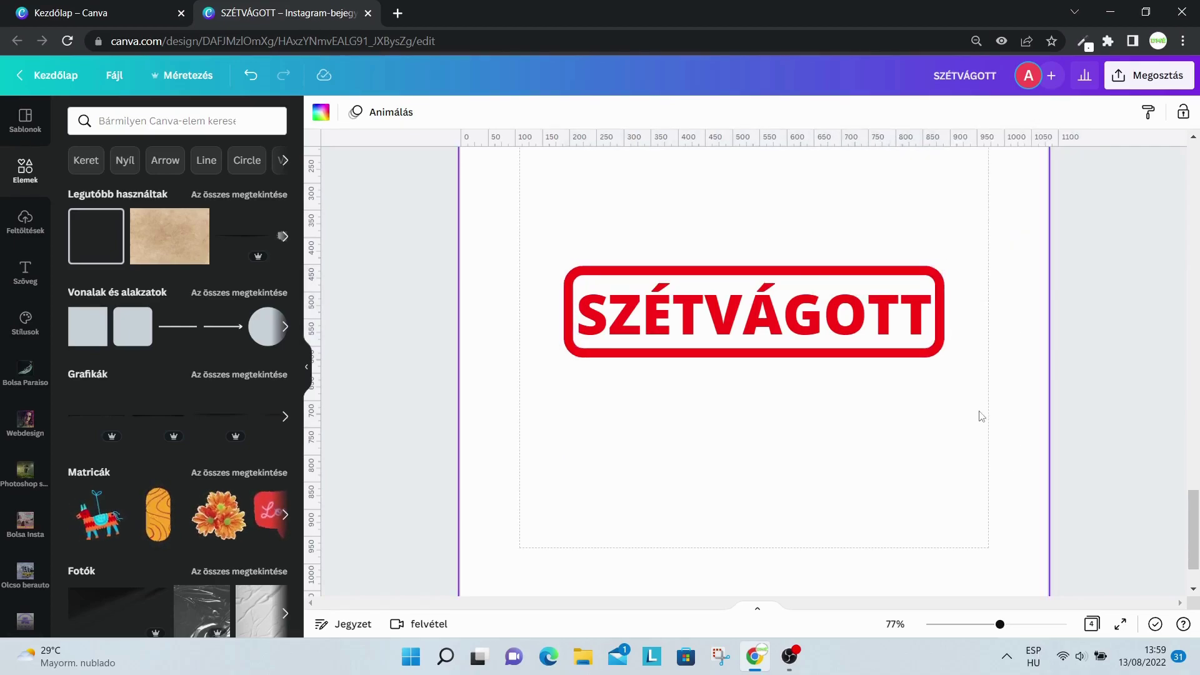
click(897, 278)
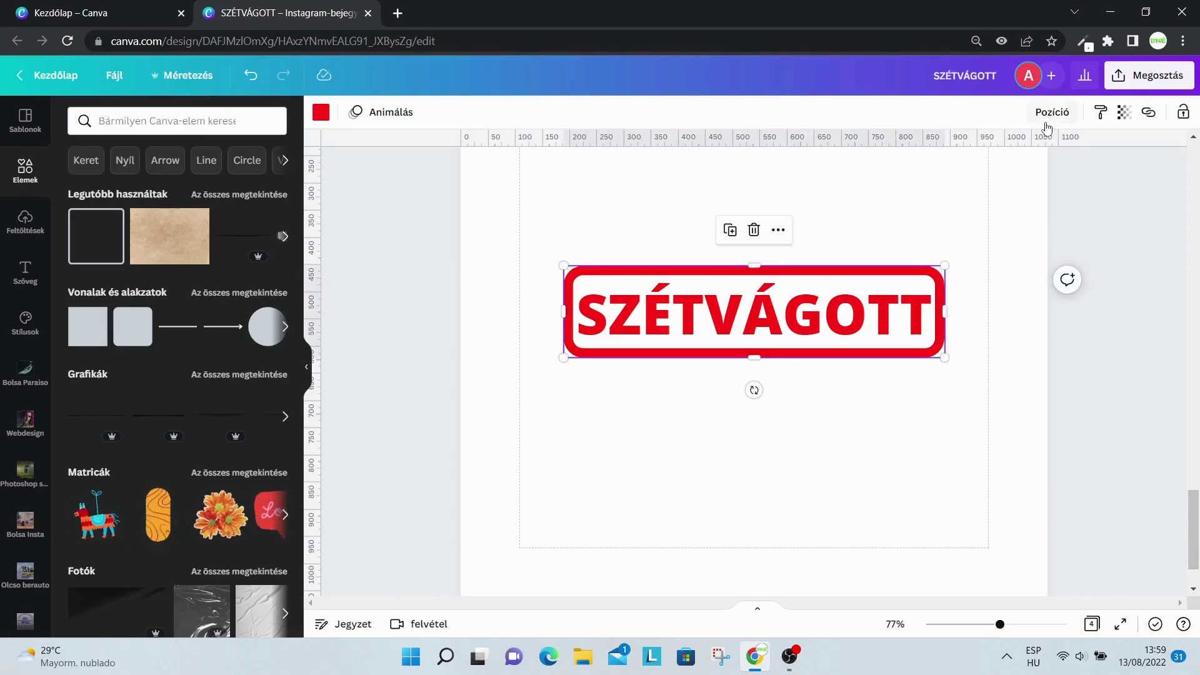
click(1034, 123)
click(871, 242)
click(868, 429)
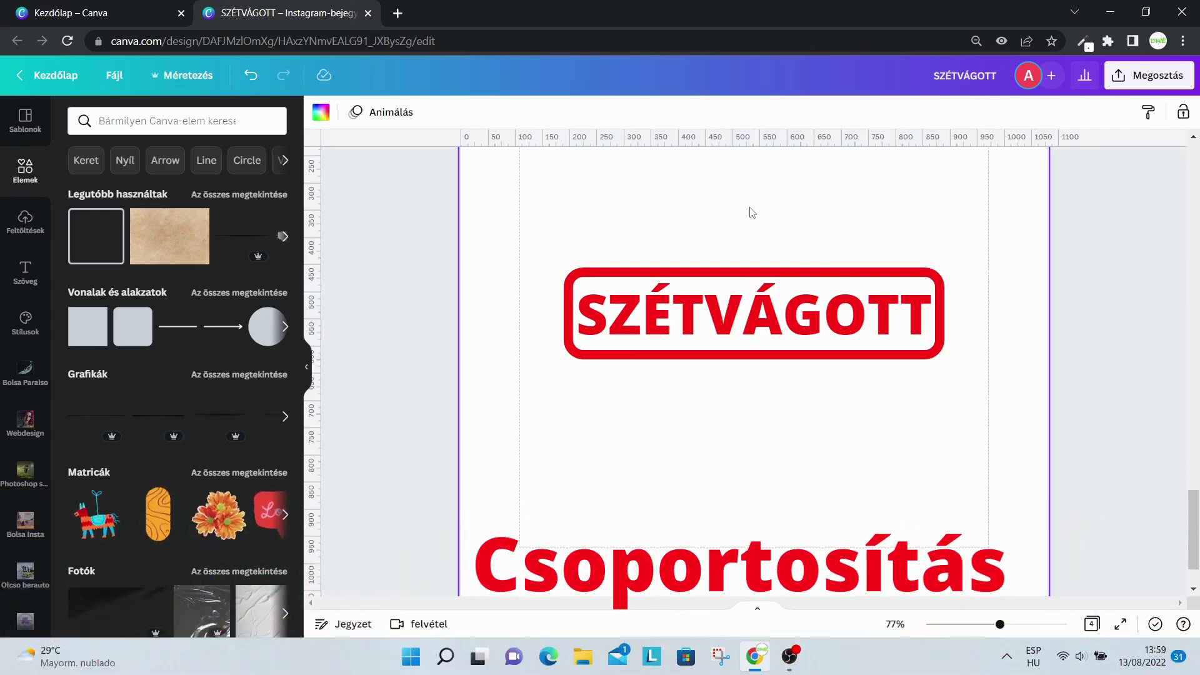
- Group the heading with its border and rotate the group slightly clockwise
drag(627, 243, 791, 448)
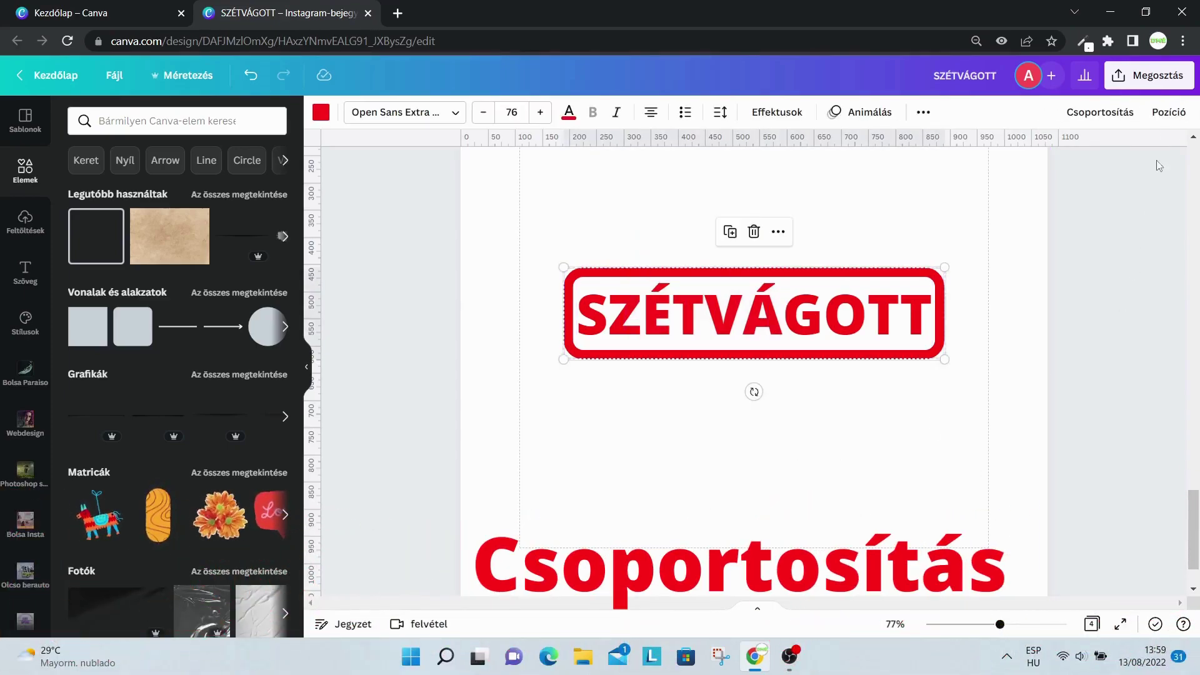
click(1098, 112)
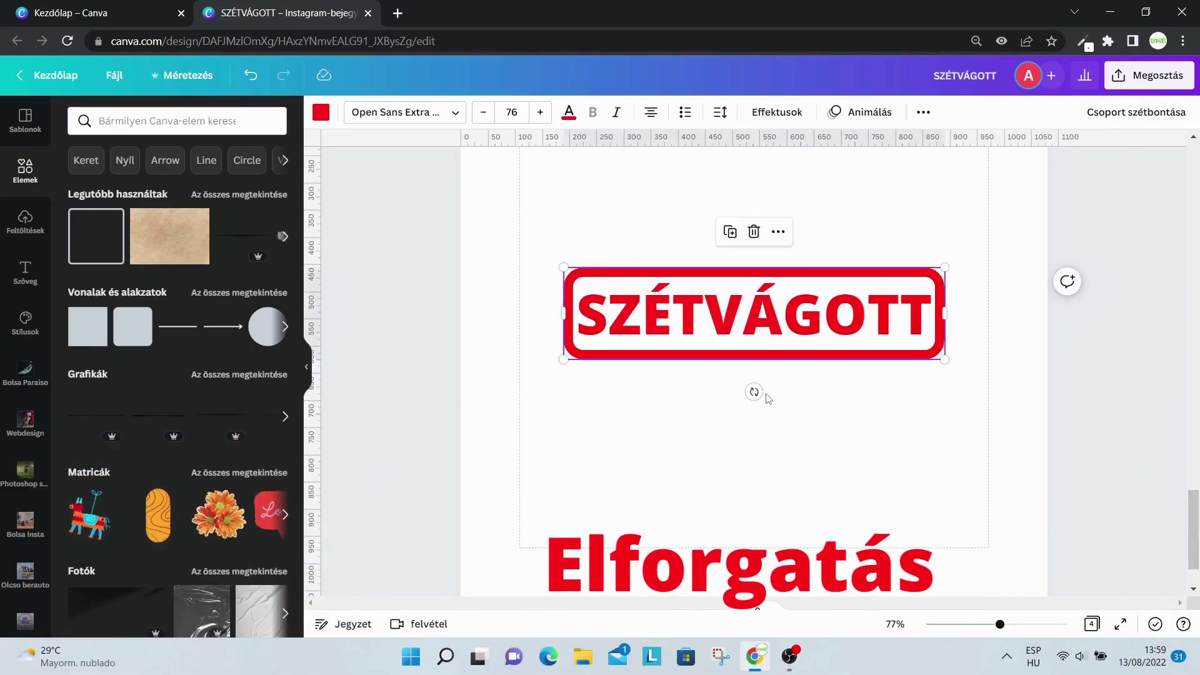
drag(753, 392, 748, 391)
click(838, 407)
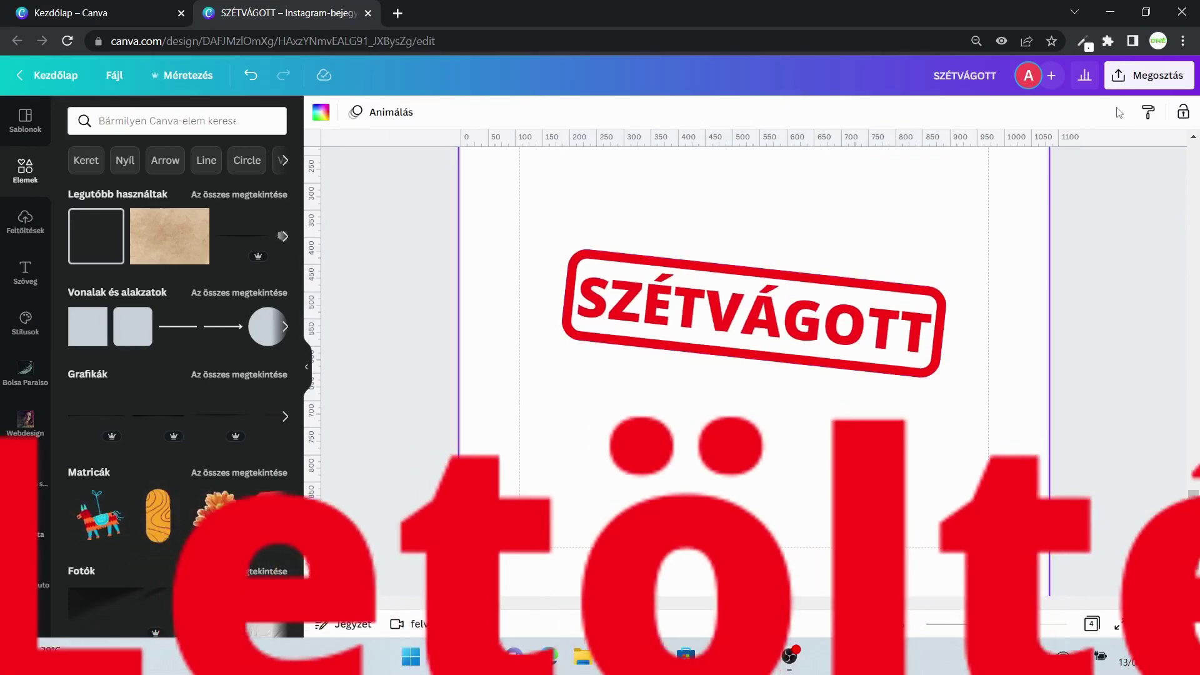
- Download only page 4 as a PNG with a transparent background
click(1123, 87)
click(1053, 408)
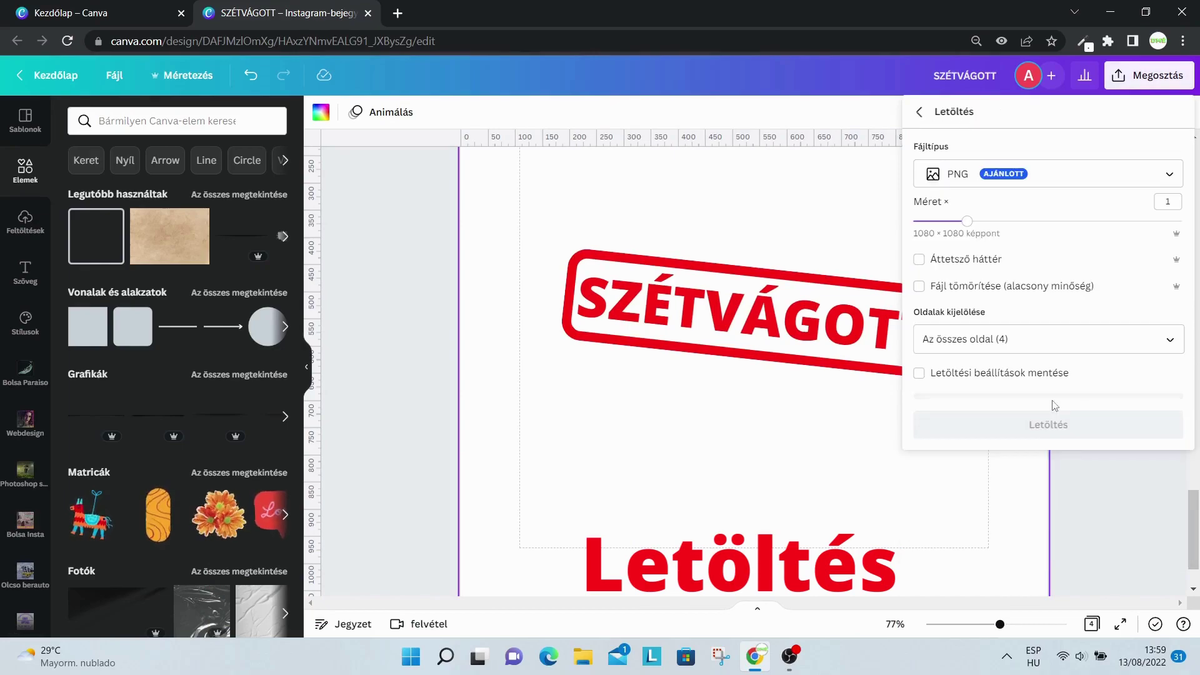
click(1169, 339)
scroll(1159, 403, down, 2)
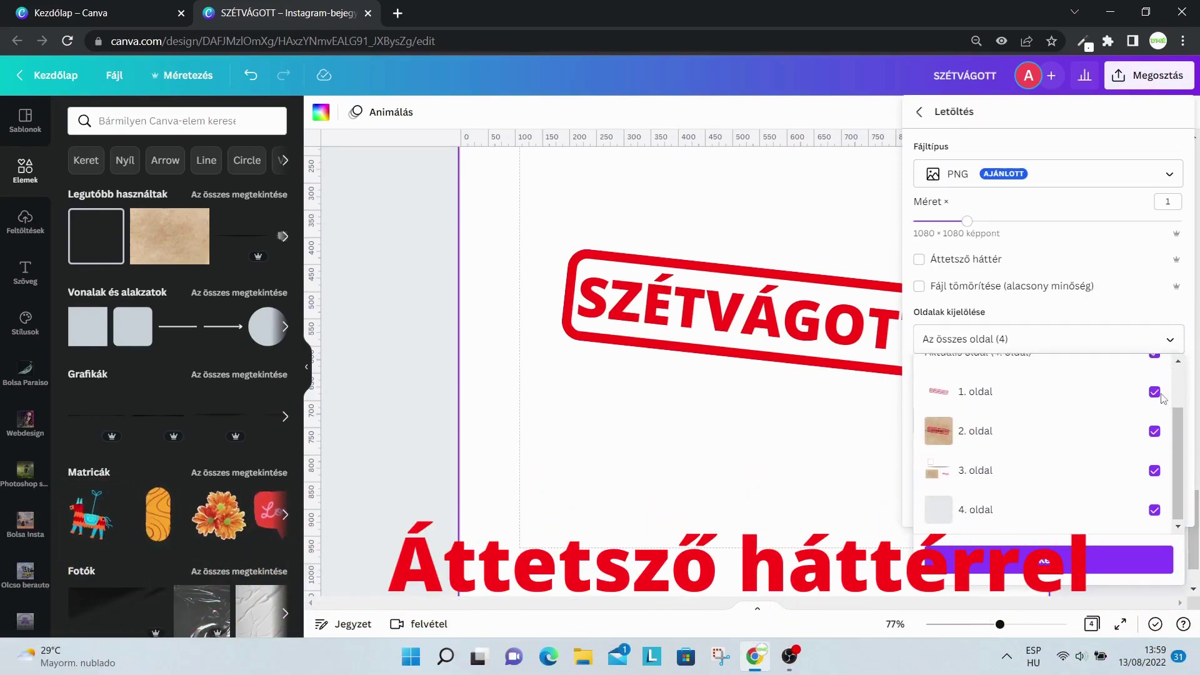
scroll(1159, 394, up, 2)
click(1154, 379)
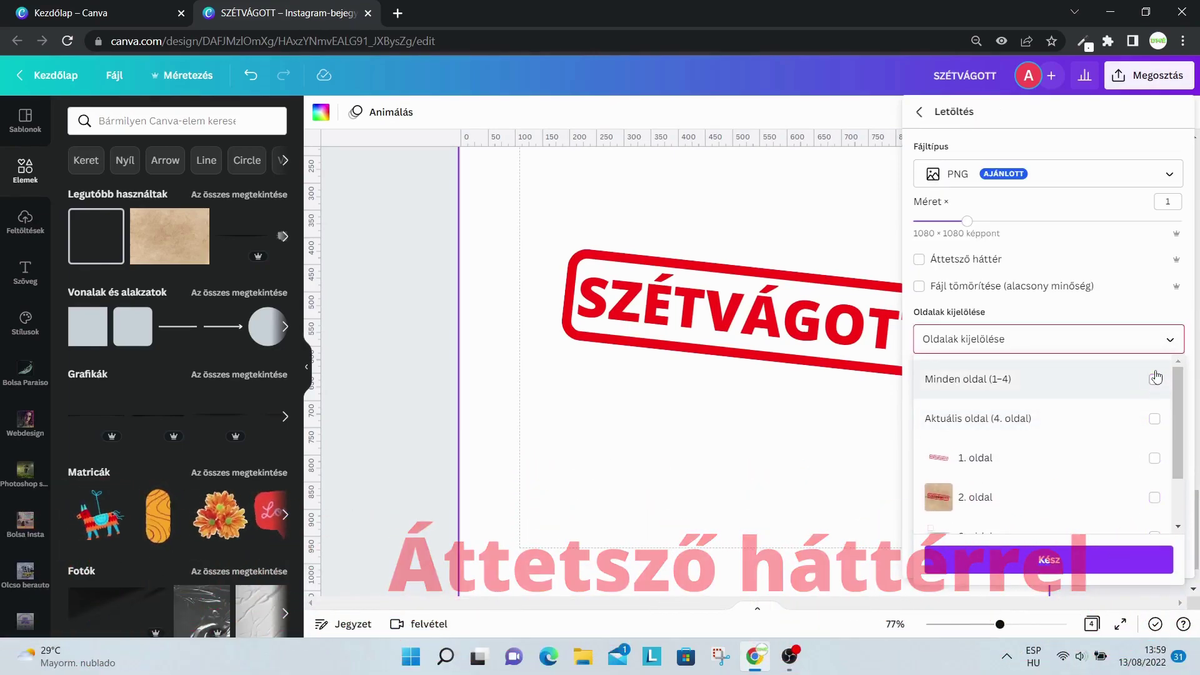
scroll(1149, 449, down, 2)
click(1154, 508)
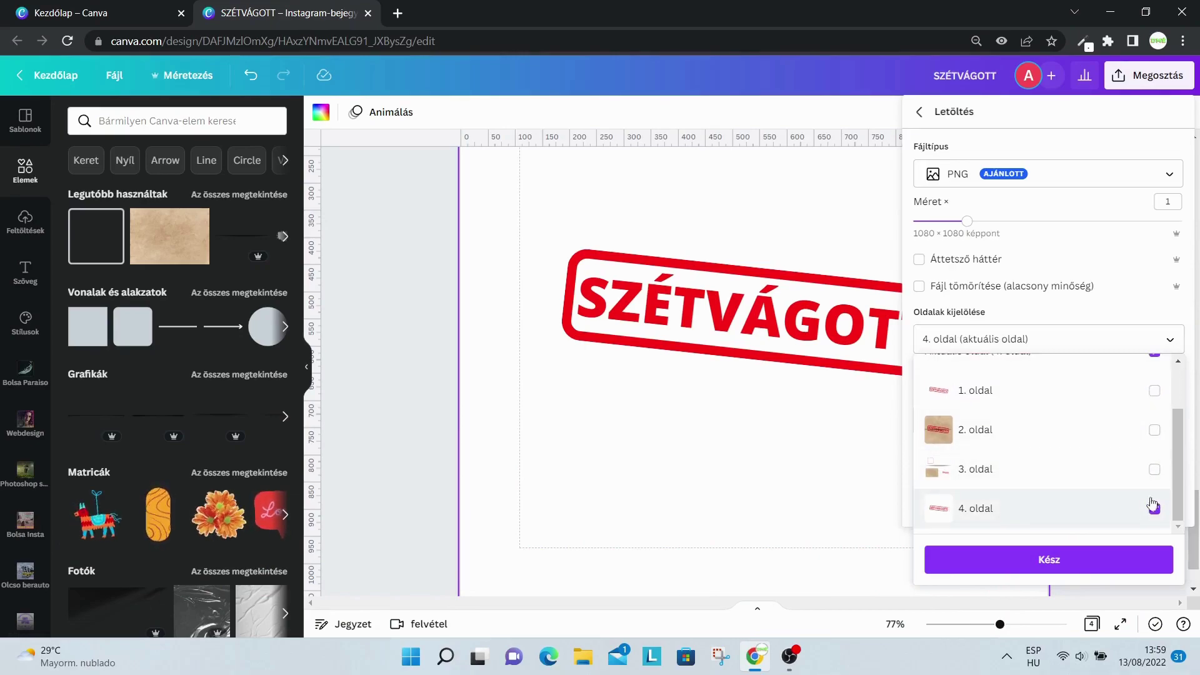
click(919, 264)
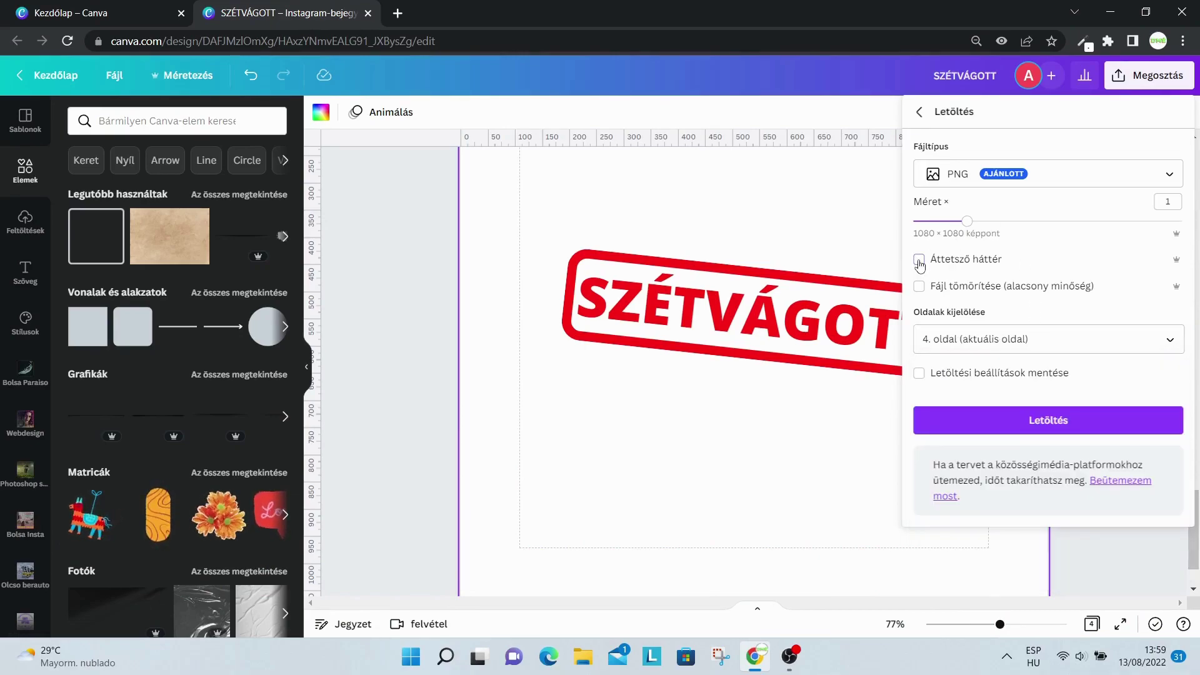
click(1015, 419)
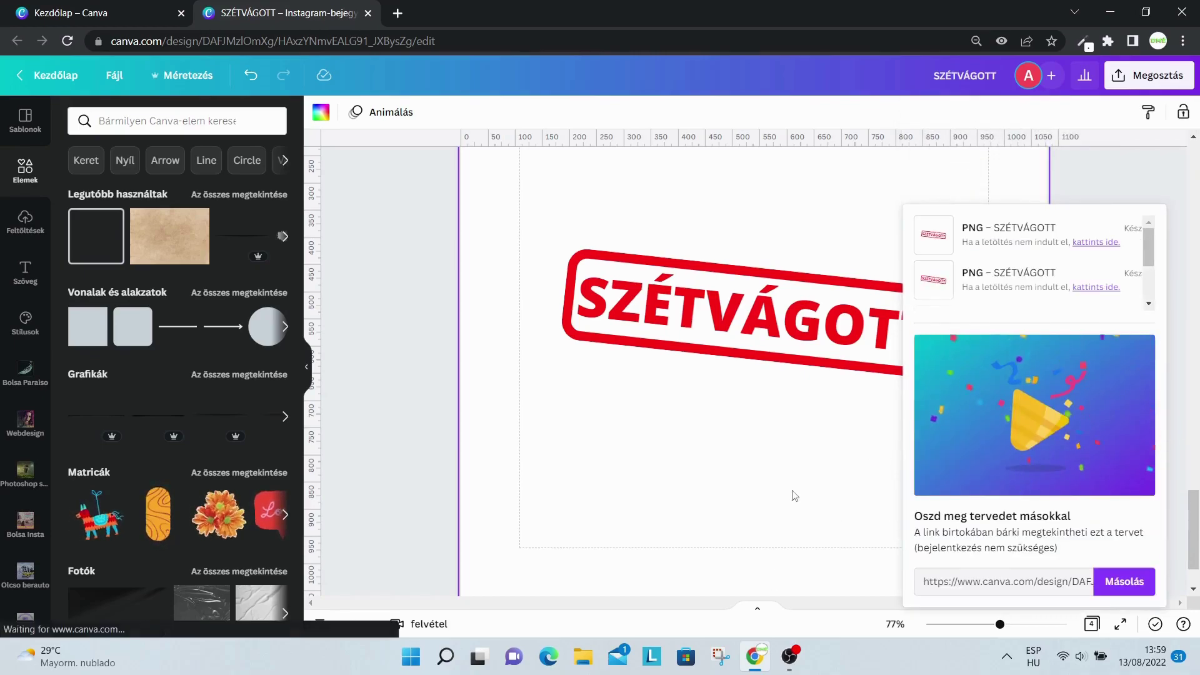
click(831, 478)
- Add a fifth page and upload the downloaded SZÉTVÁGOTT (2).png to place it there
scroll(865, 441, down, 3)
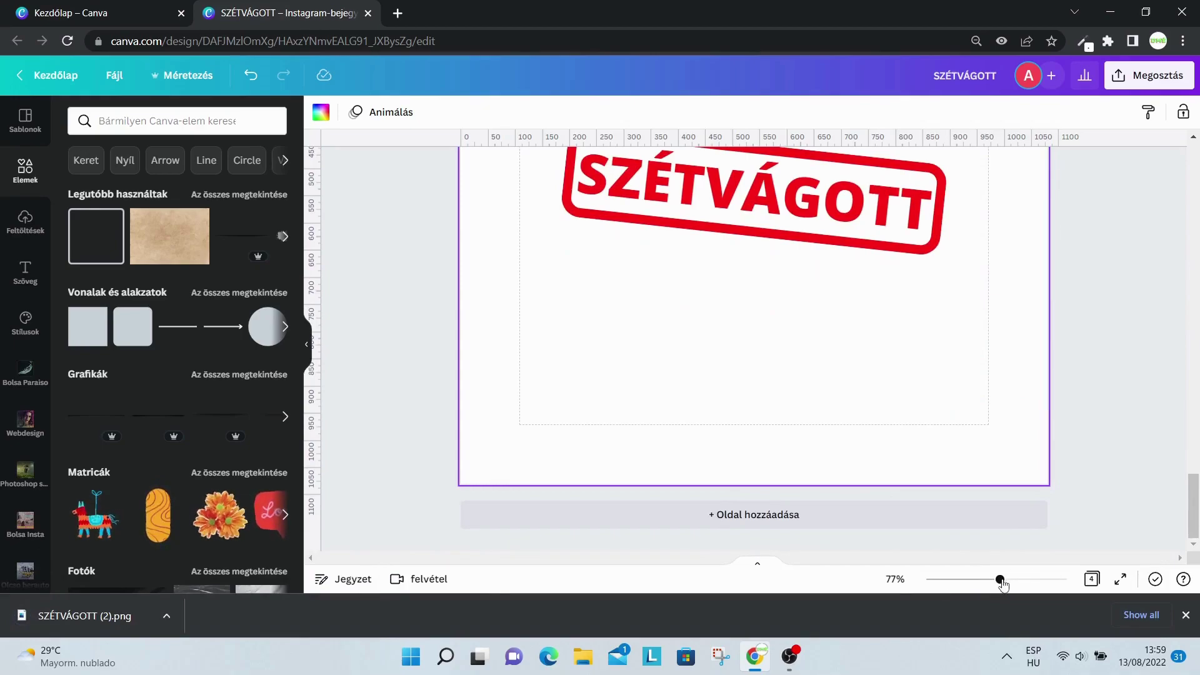
ctrl+scroll(818, 530, down, 5)
click(818, 530)
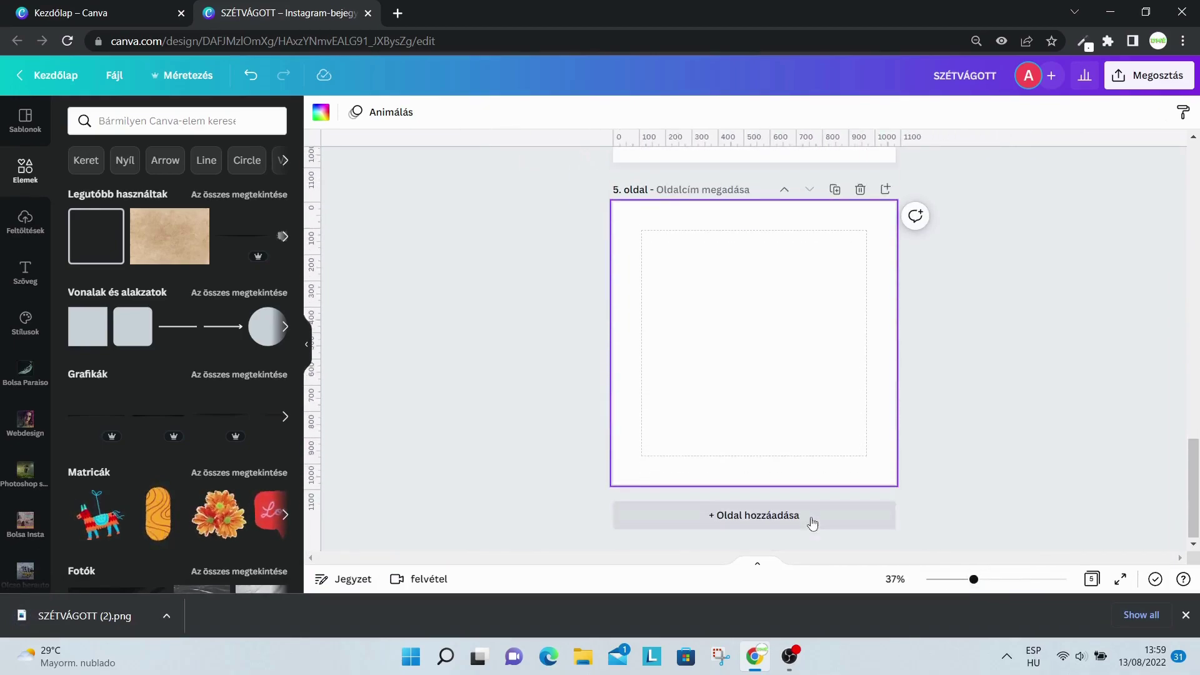
drag(119, 616, 717, 343)
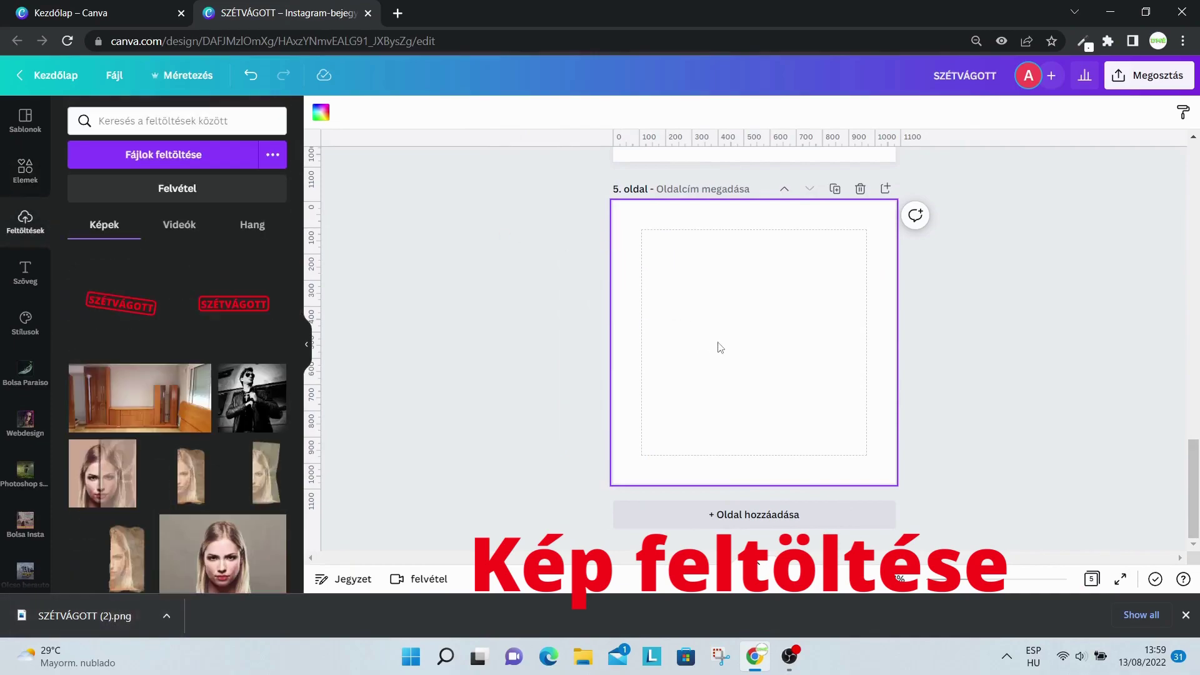
click(1185, 614)
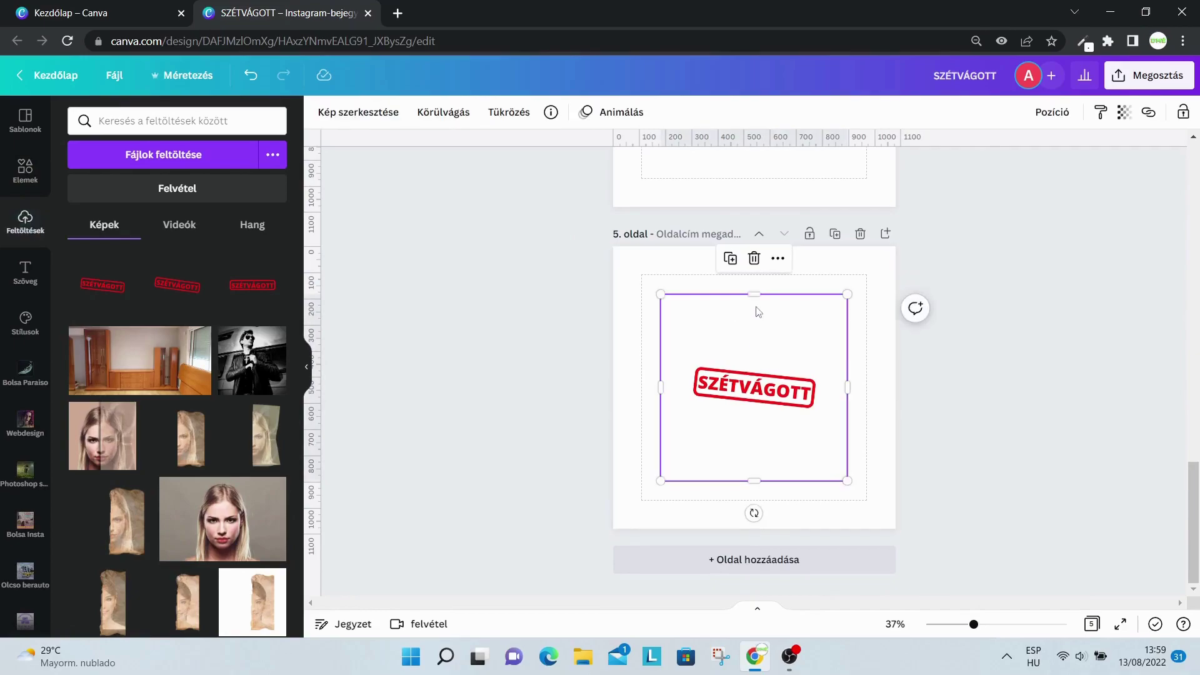
- Crop the stamp image on page 5 from all four sides, close around the red stamp
drag(756, 295, 754, 359)
drag(662, 400, 689, 404)
drag(849, 411, 824, 414)
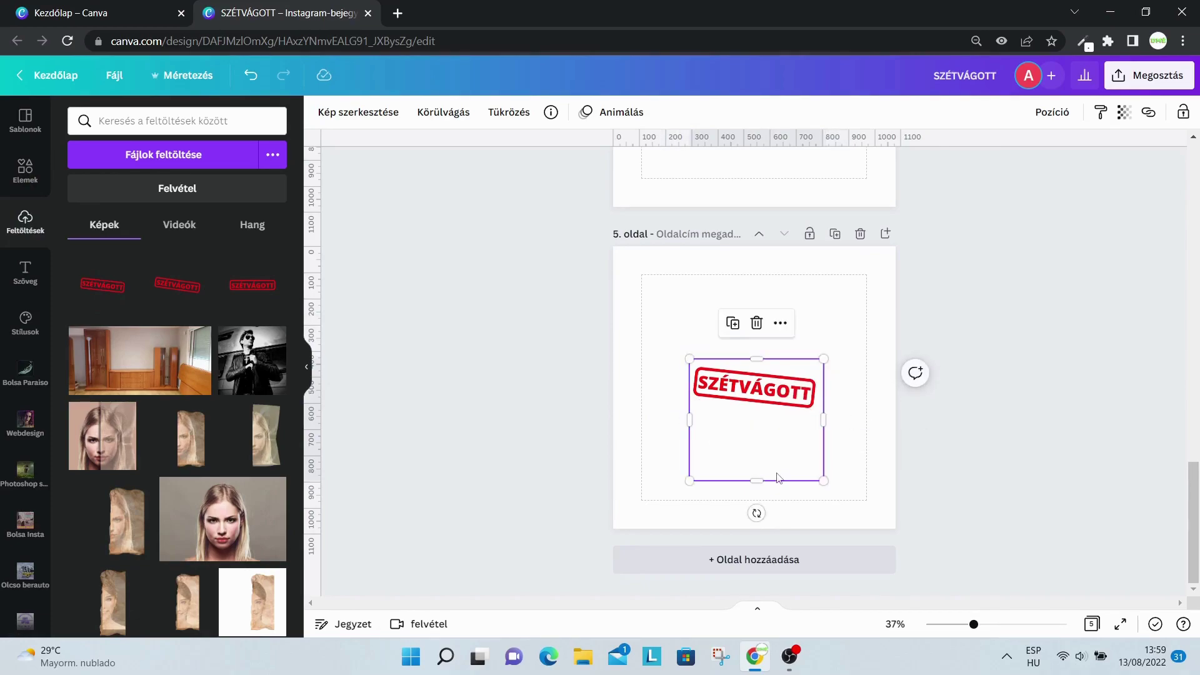
drag(778, 475, 774, 414)
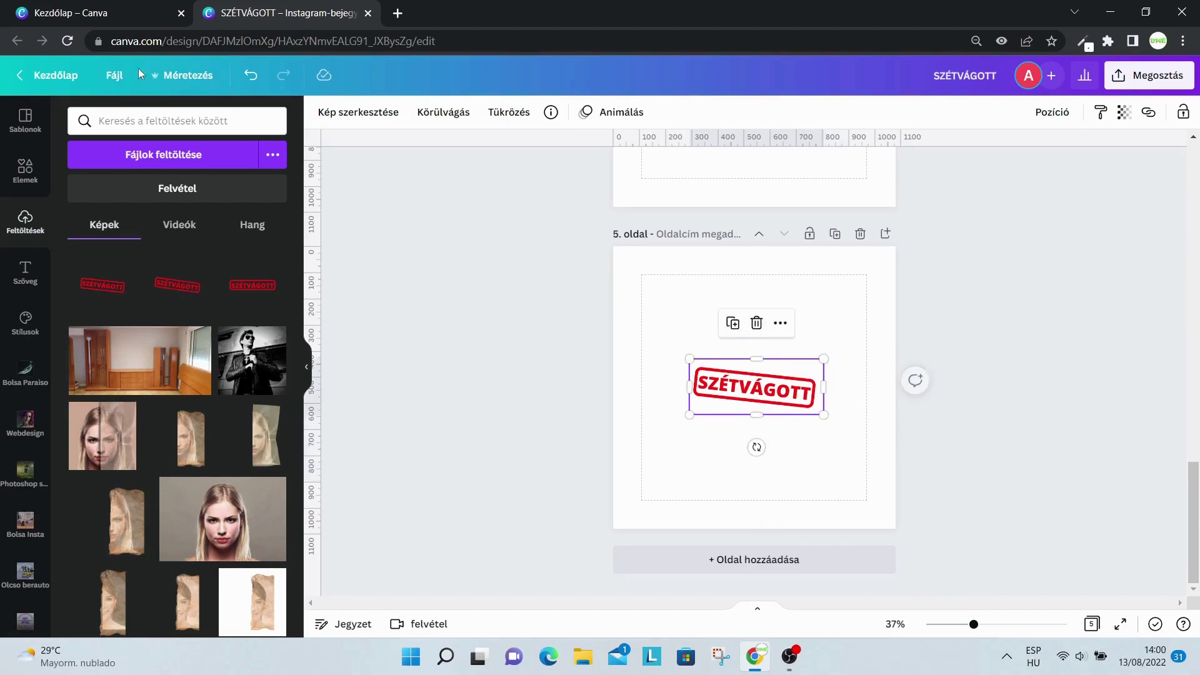
- Add the Old Paper Texture image to page 5 and set it as the page background
click(10, 172)
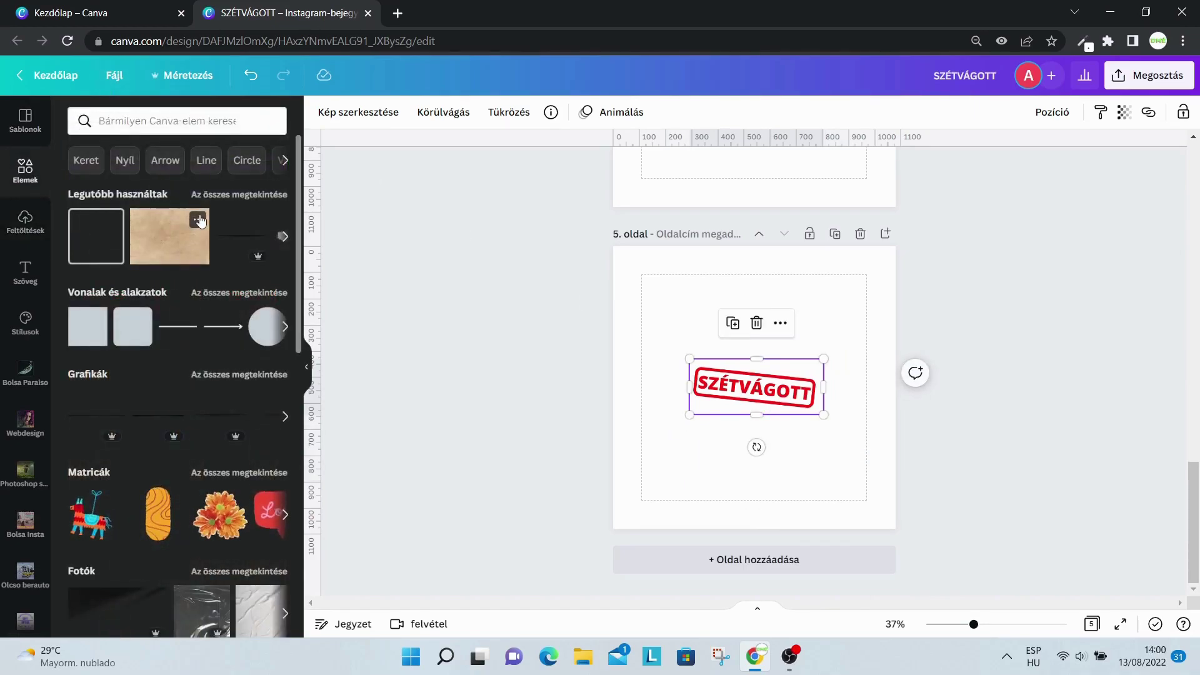
click(199, 218)
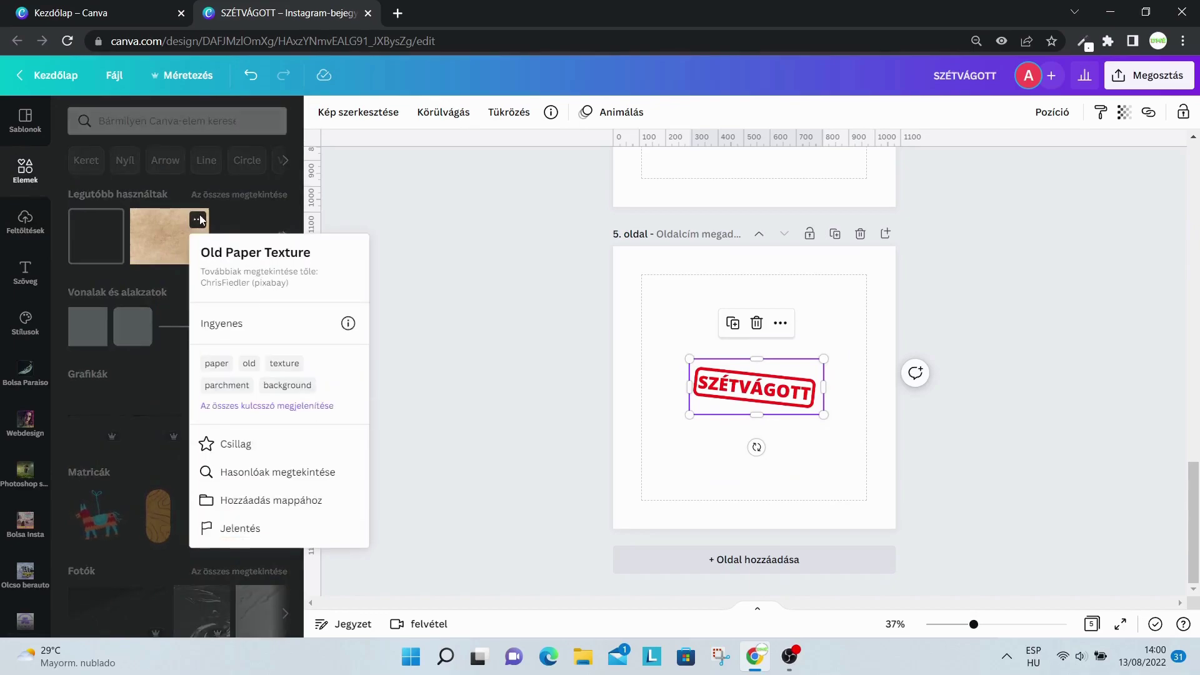
click(150, 233)
click(175, 244)
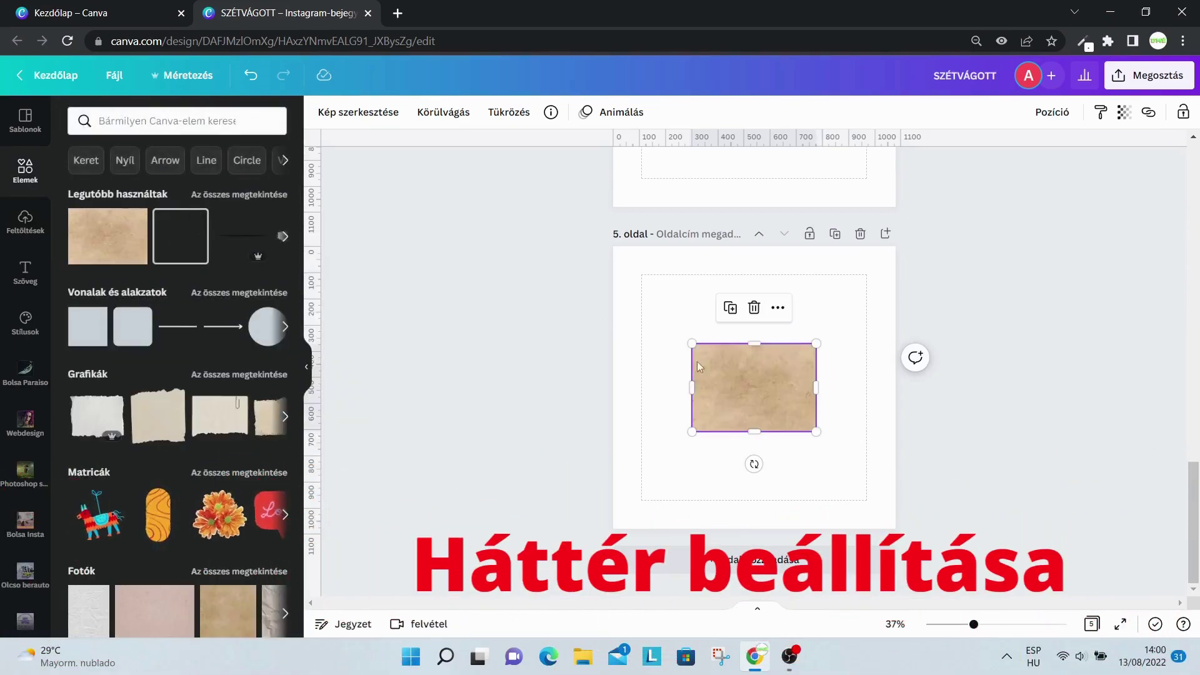
right_click(774, 393)
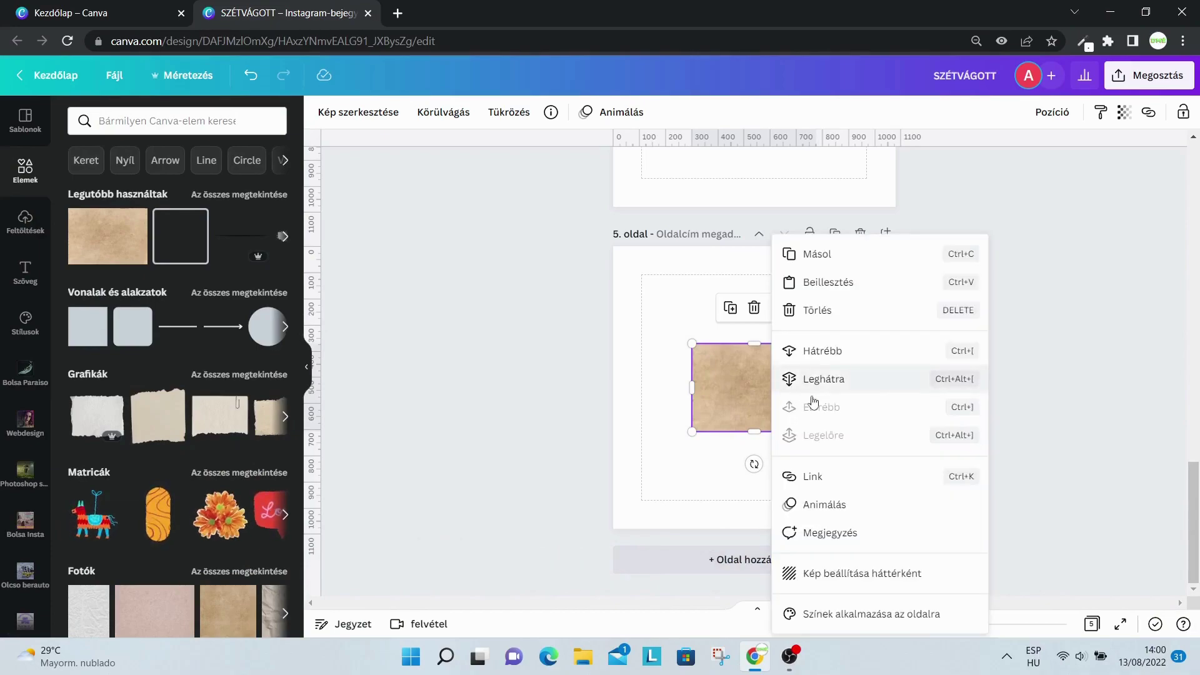
click(850, 573)
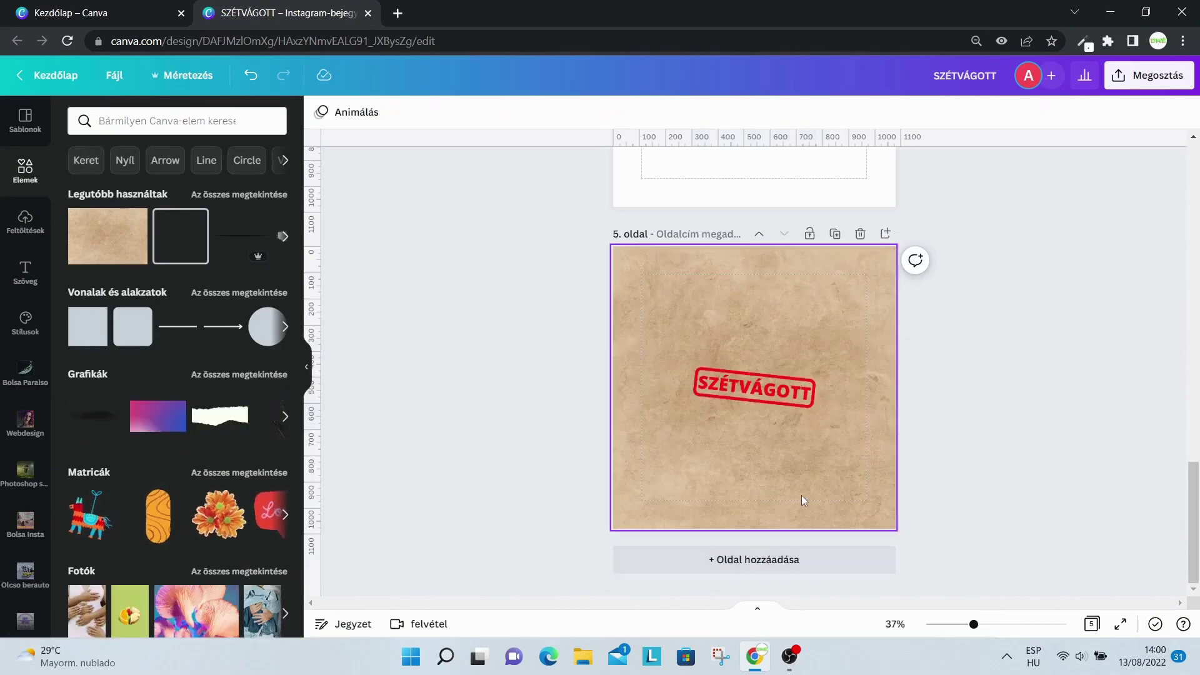
- Enlarge the SZÉTVÁGOTT stamp to almost the page's width and centre it on the page both vertically and horizontally
drag(978, 631, 998, 631)
click(671, 440)
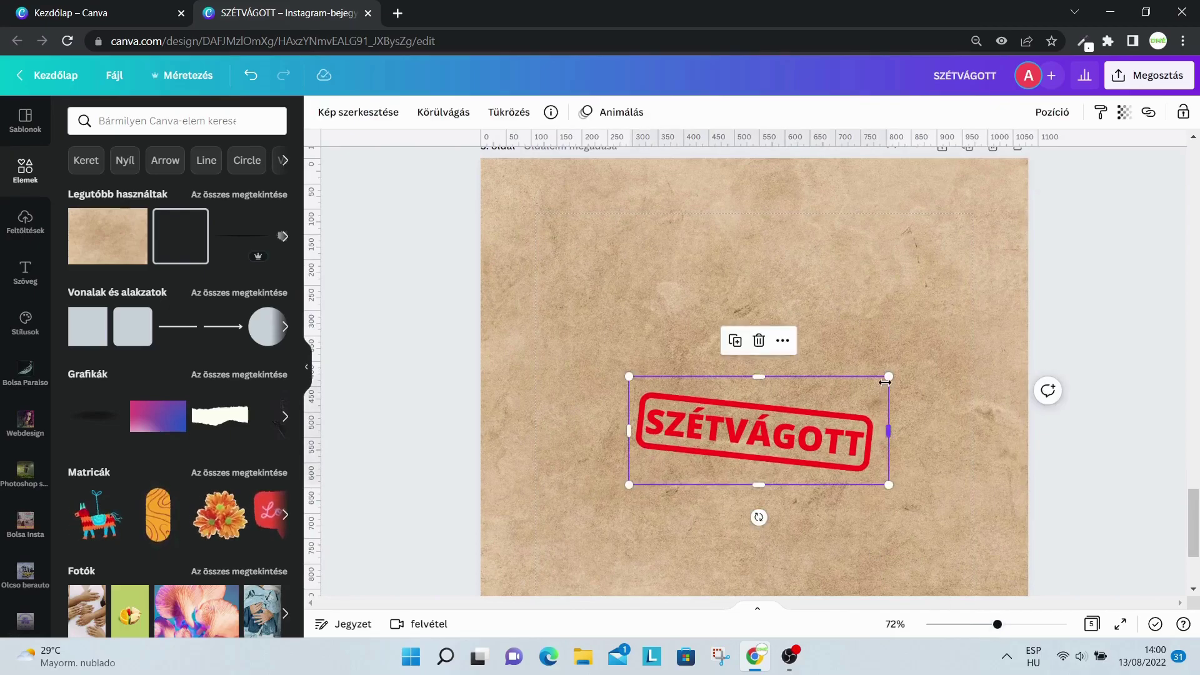
drag(888, 378, 1011, 325)
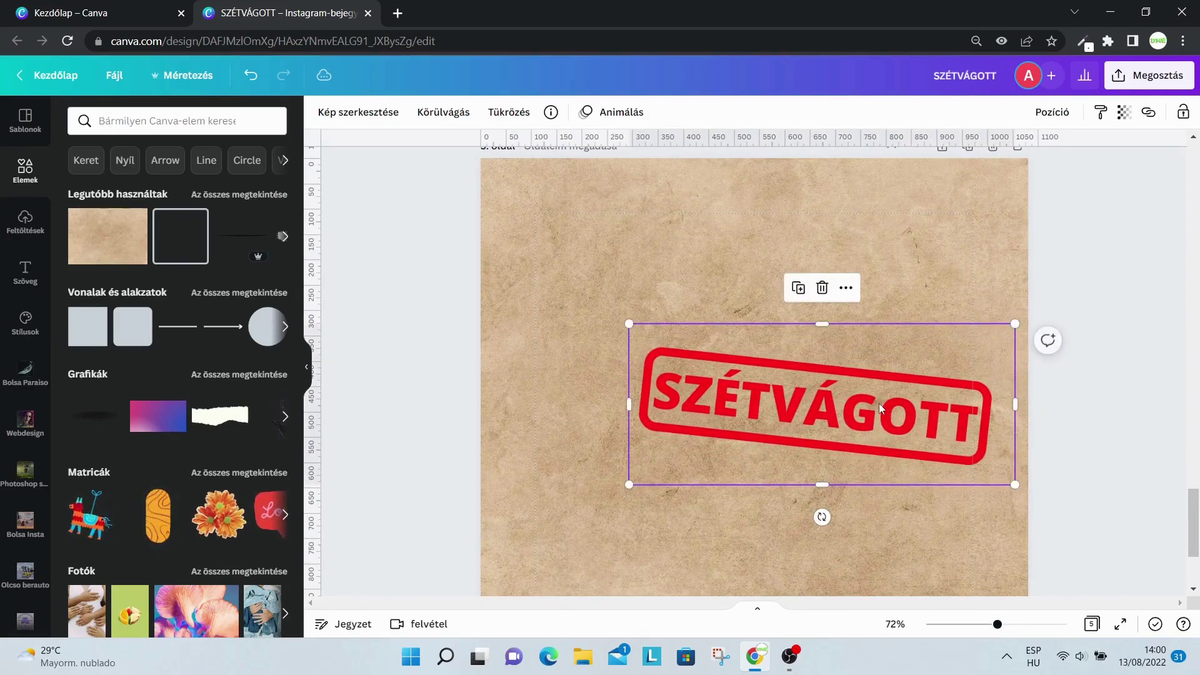
drag(904, 397, 819, 396)
drag(928, 326, 1054, 273)
drag(890, 370, 855, 385)
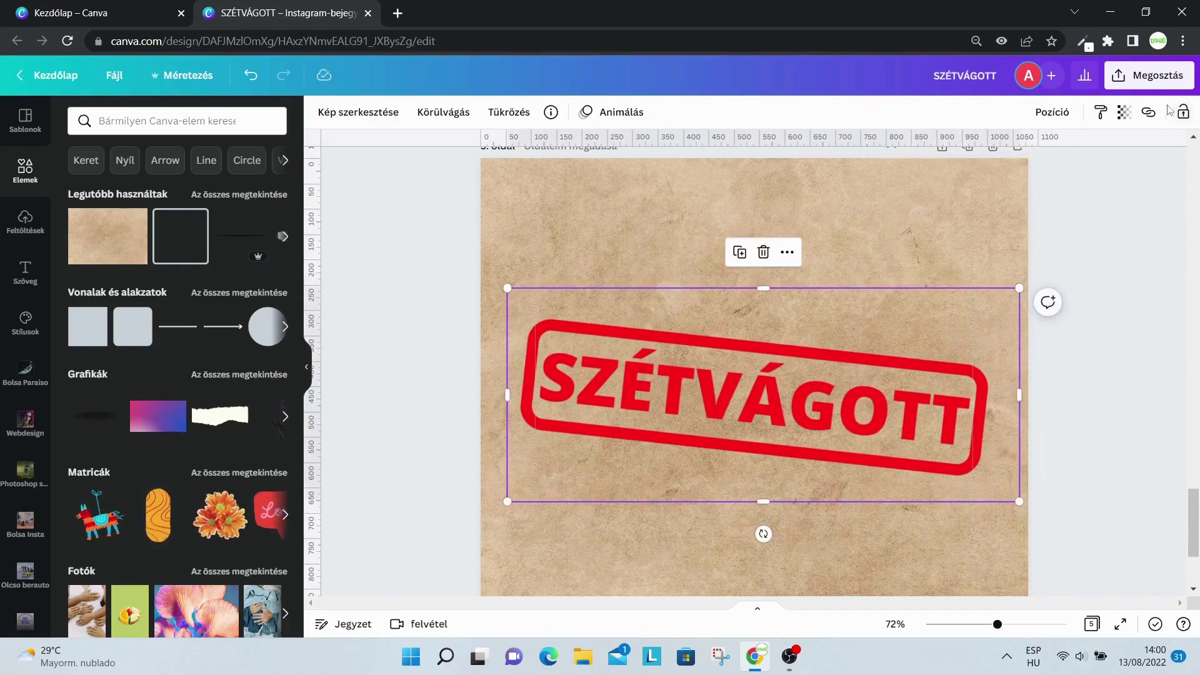
click(1050, 115)
click(930, 239)
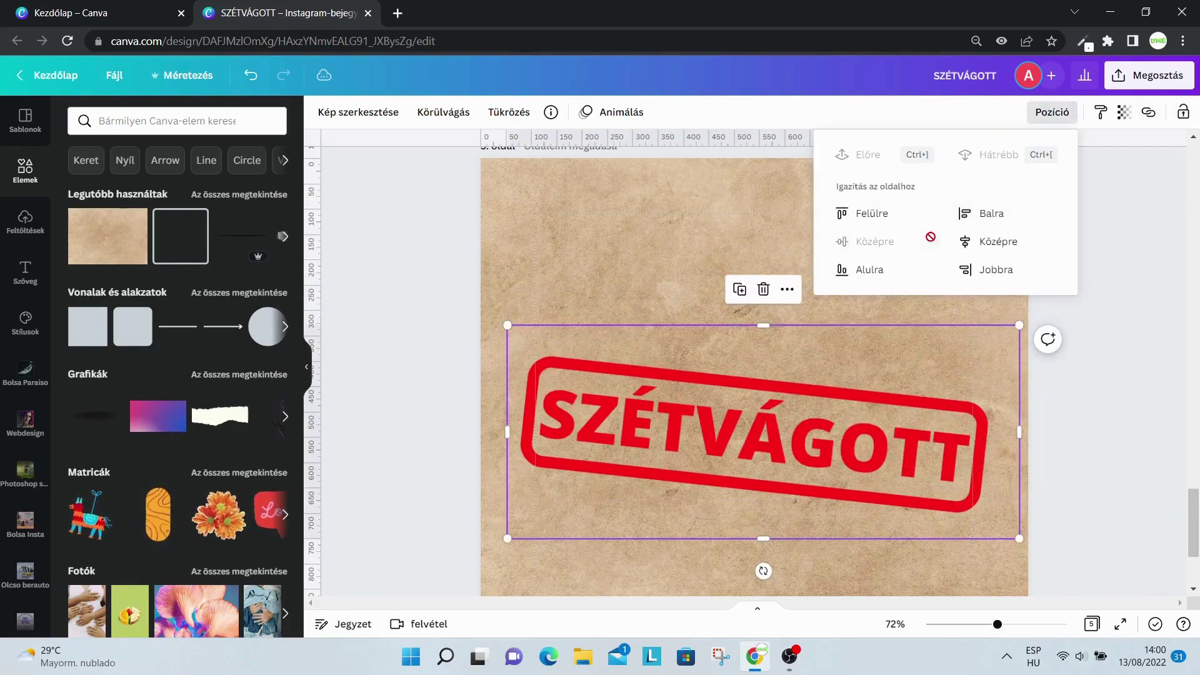
click(962, 240)
click(749, 256)
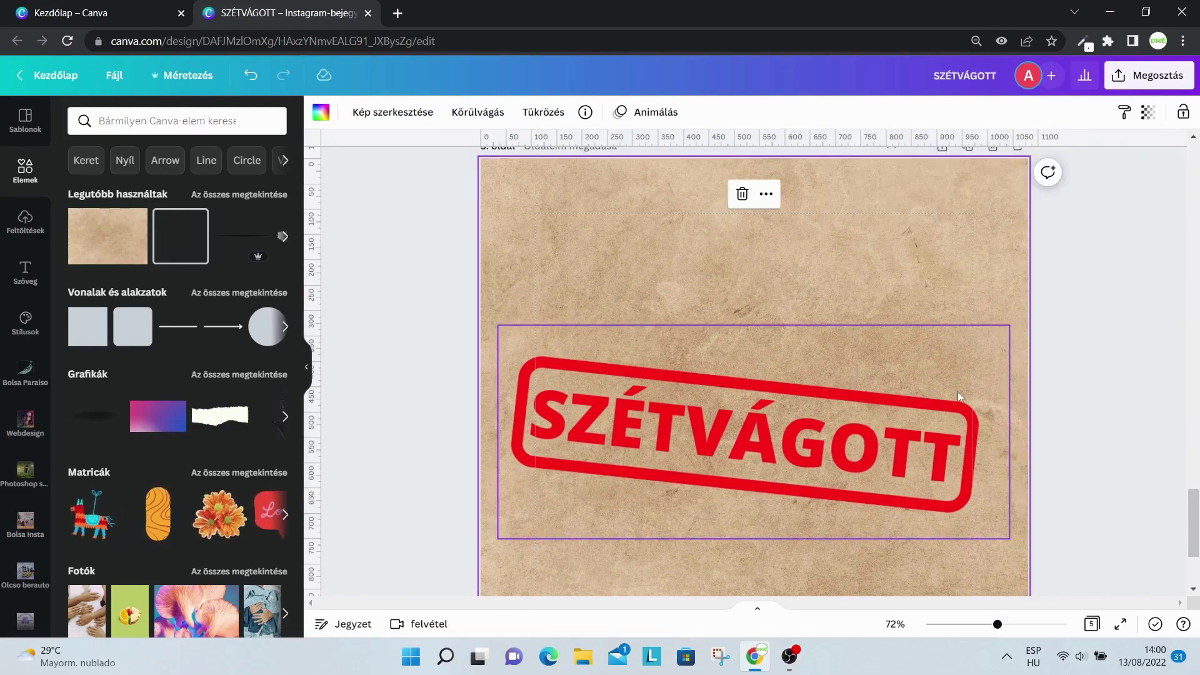
- Enlarge the stamp's frame to the full page width and centre it again in both directions
drag(1013, 323, 1047, 309)
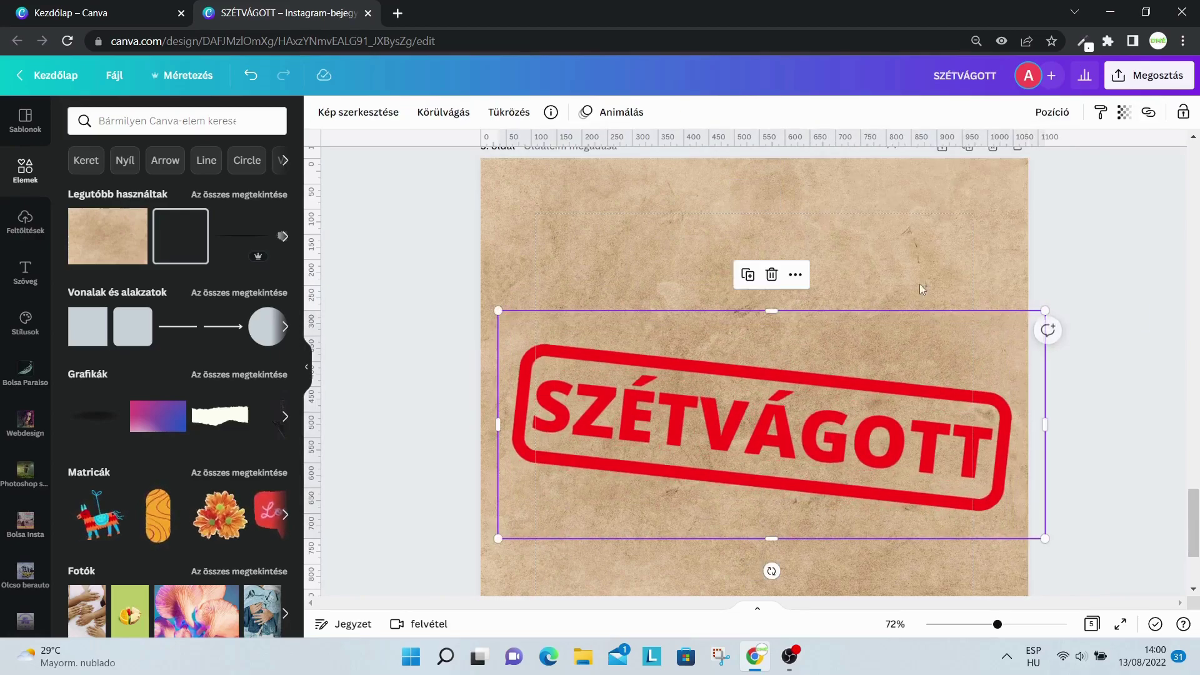
click(1040, 113)
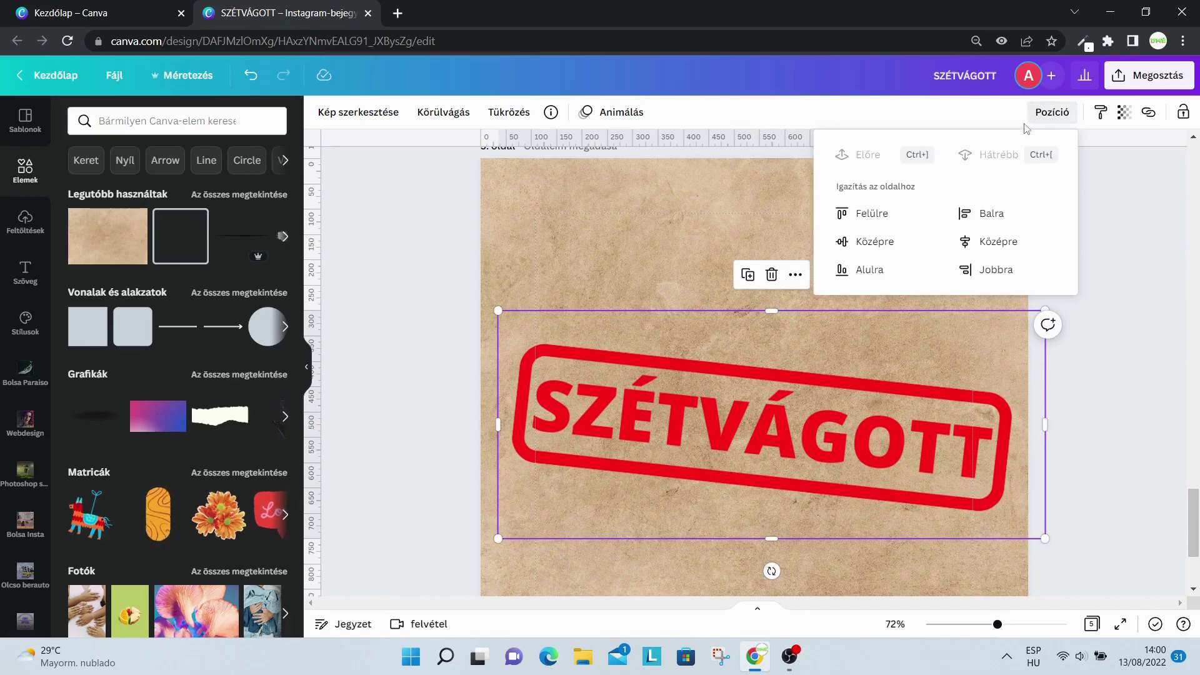
click(899, 249)
click(955, 242)
click(751, 294)
- Duplicate the stamp and centre the copy both ways so it lies exactly over the original
click(752, 408)
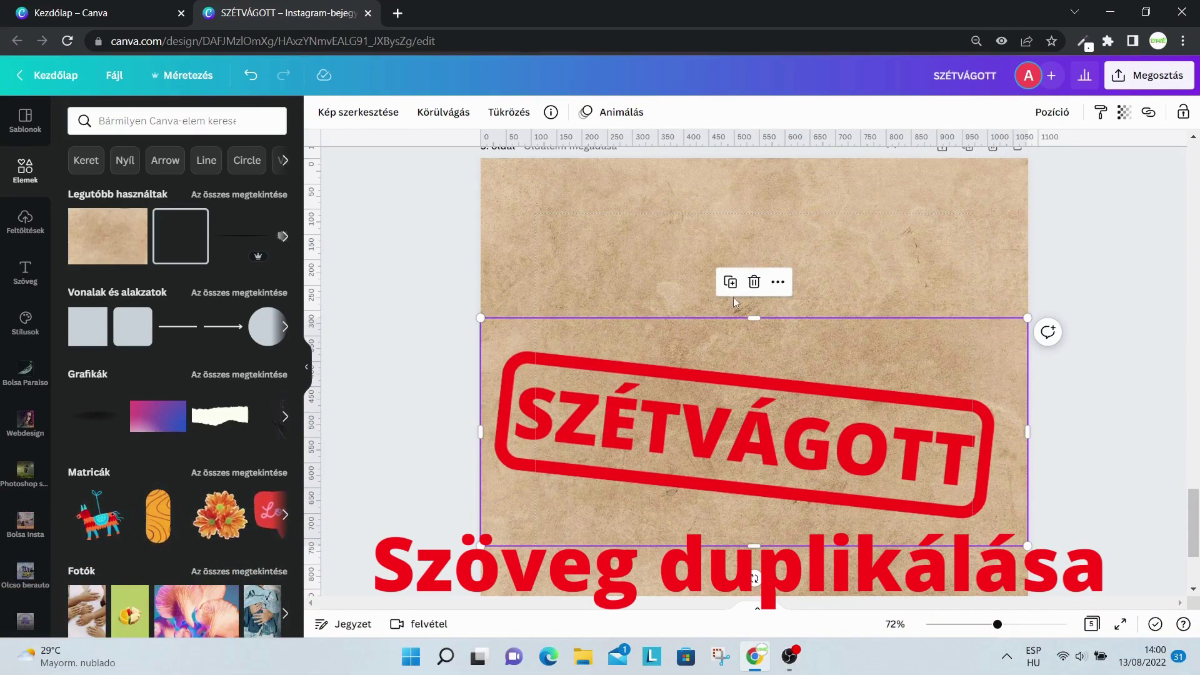
click(731, 284)
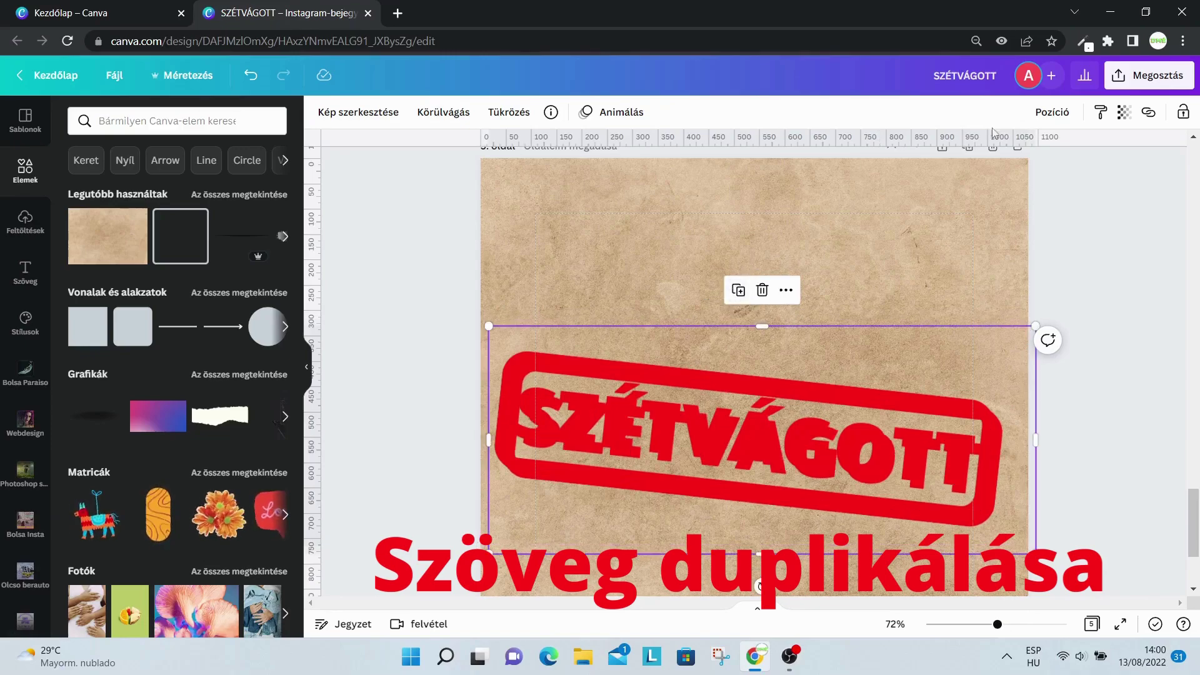
click(1053, 112)
click(874, 241)
click(998, 241)
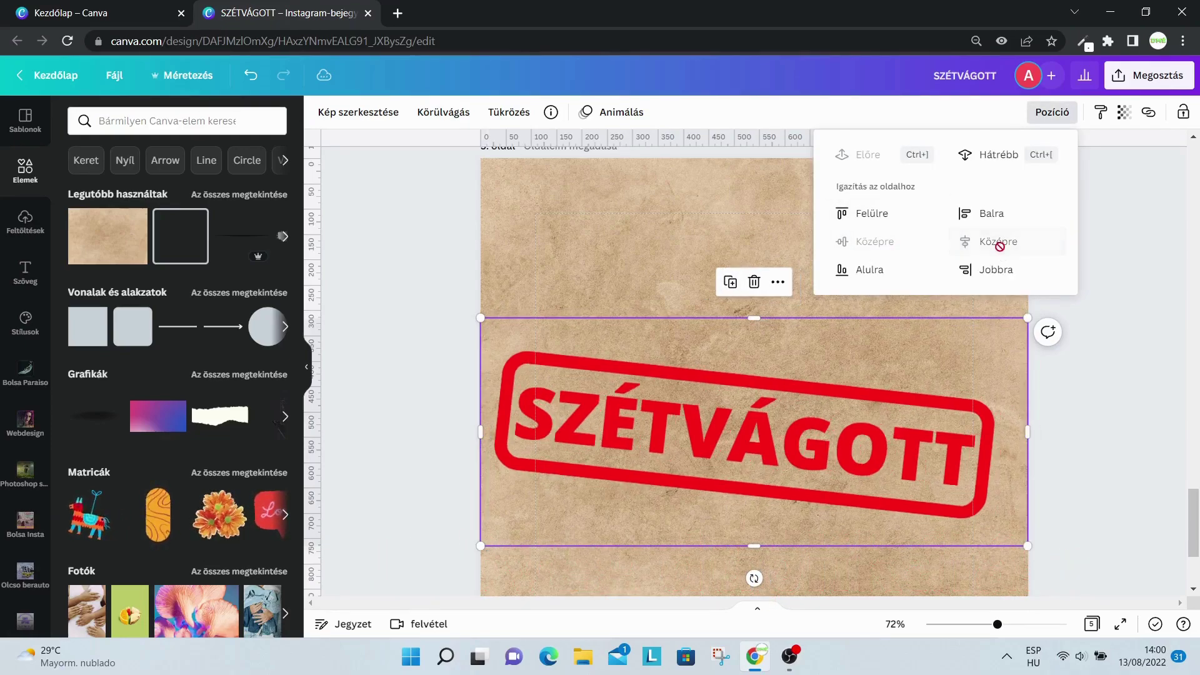
click(684, 253)
- Crop one stamp copy to its upper half and the other to its lower half, leaving a narrow horizontal gap between them
click(733, 394)
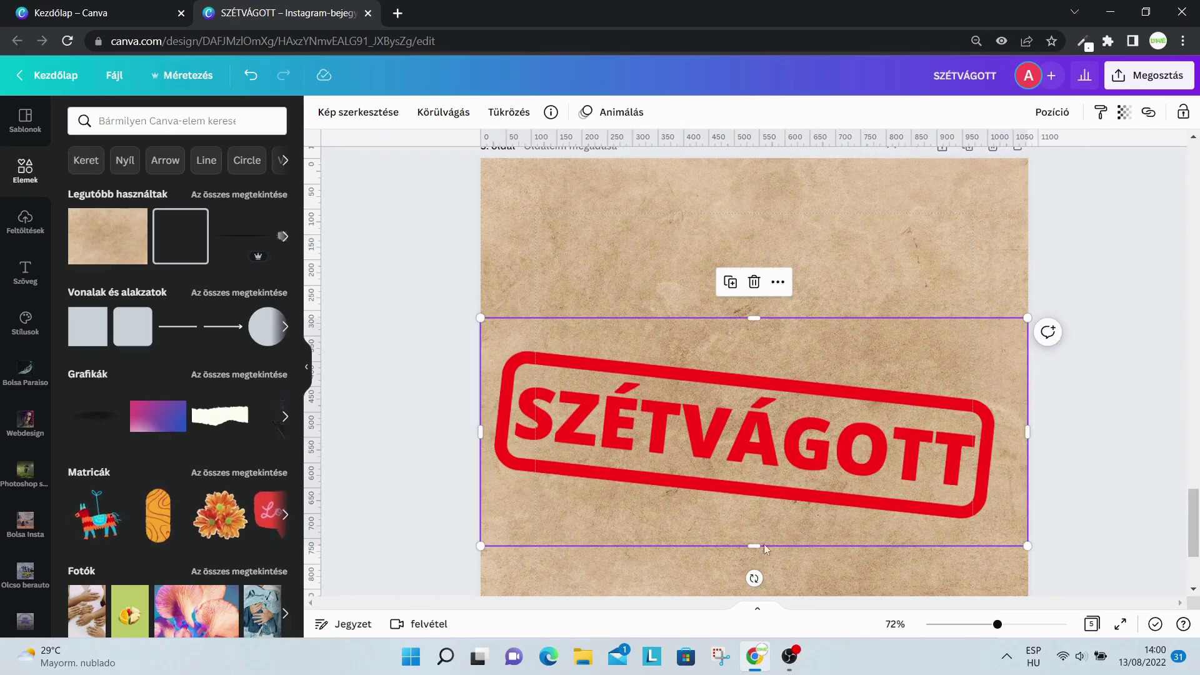
drag(762, 544, 762, 456)
key(ctrl+z)
drag(759, 318, 740, 451)
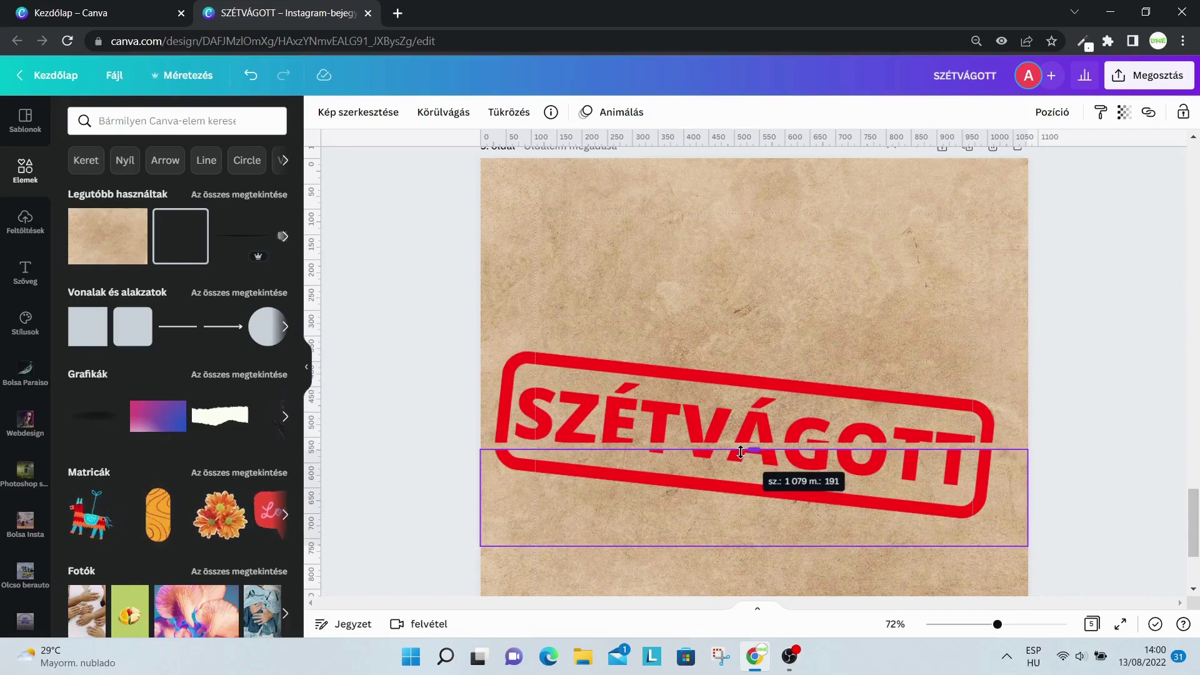
drag(741, 451, 740, 452)
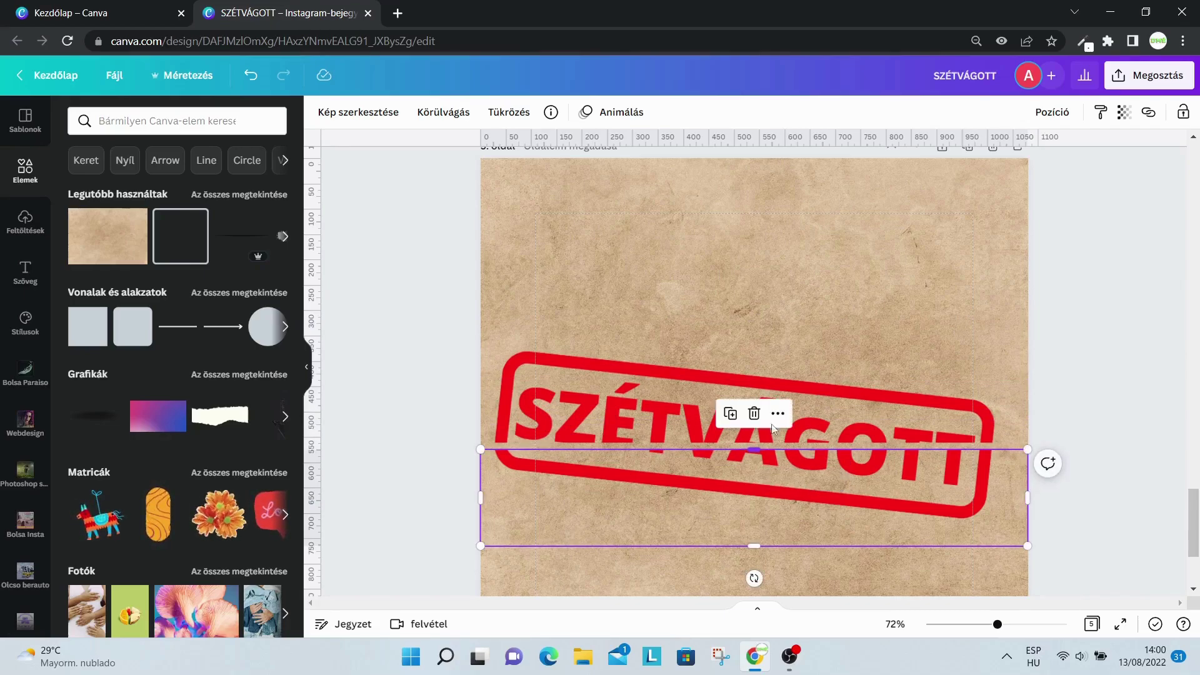
click(864, 275)
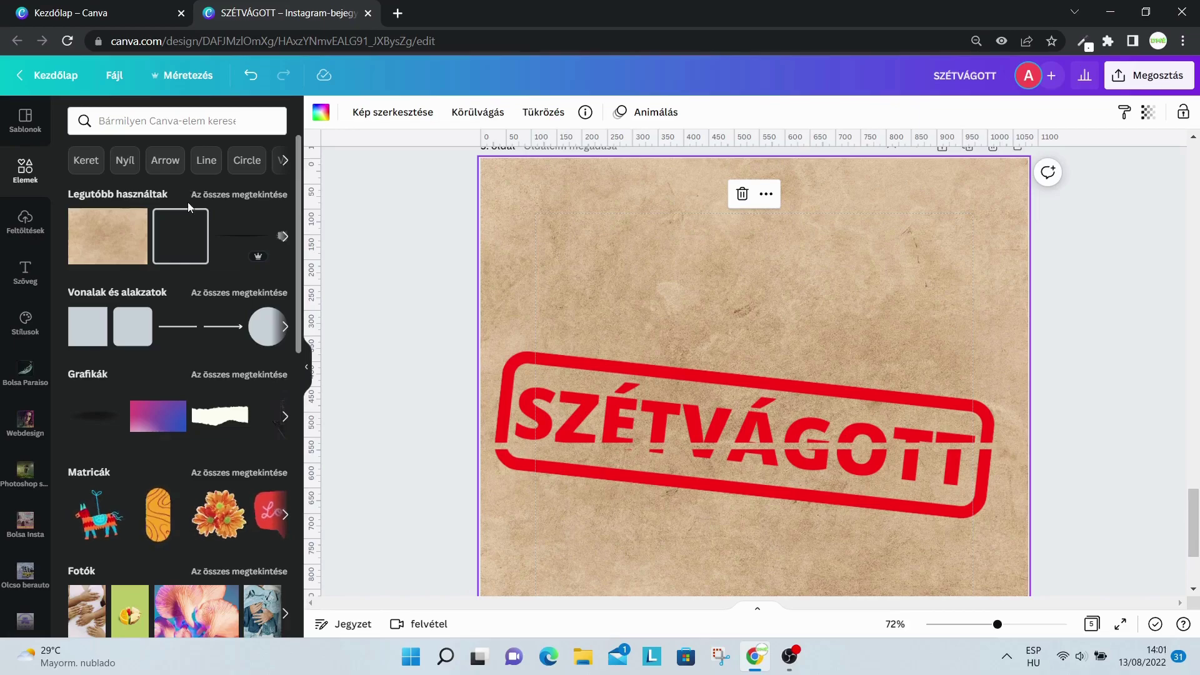
- Add the line drop shadow graphic and place it along the cut directly below the stamp's upper half
click(260, 221)
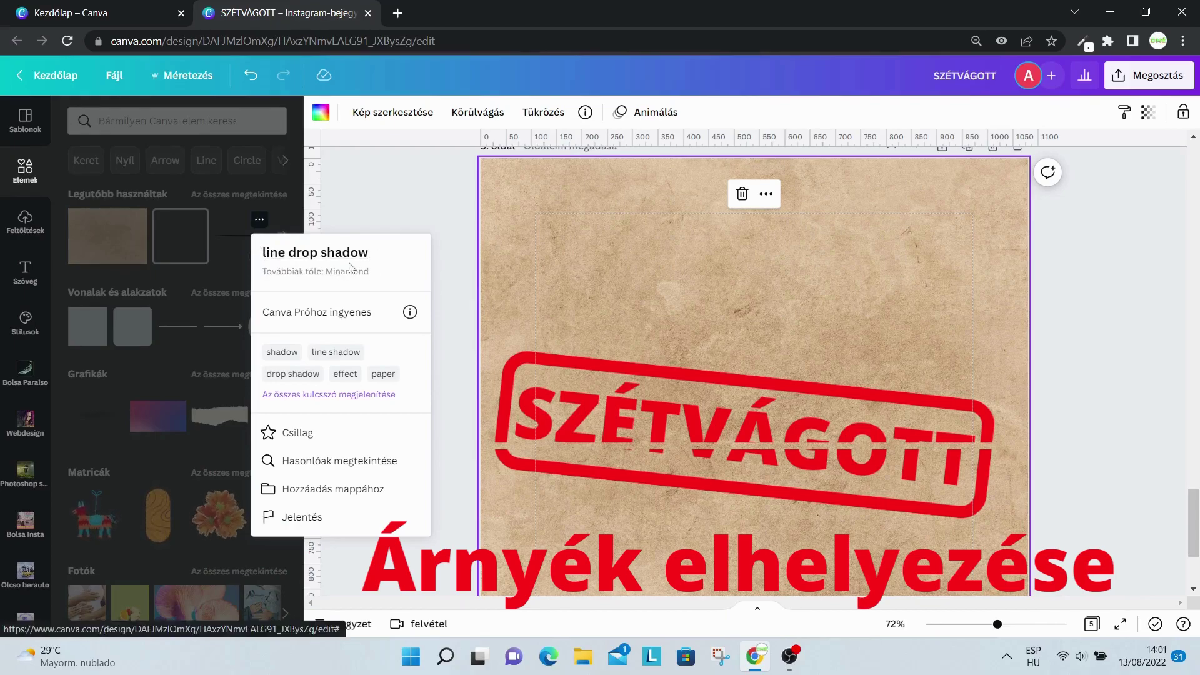
click(235, 240)
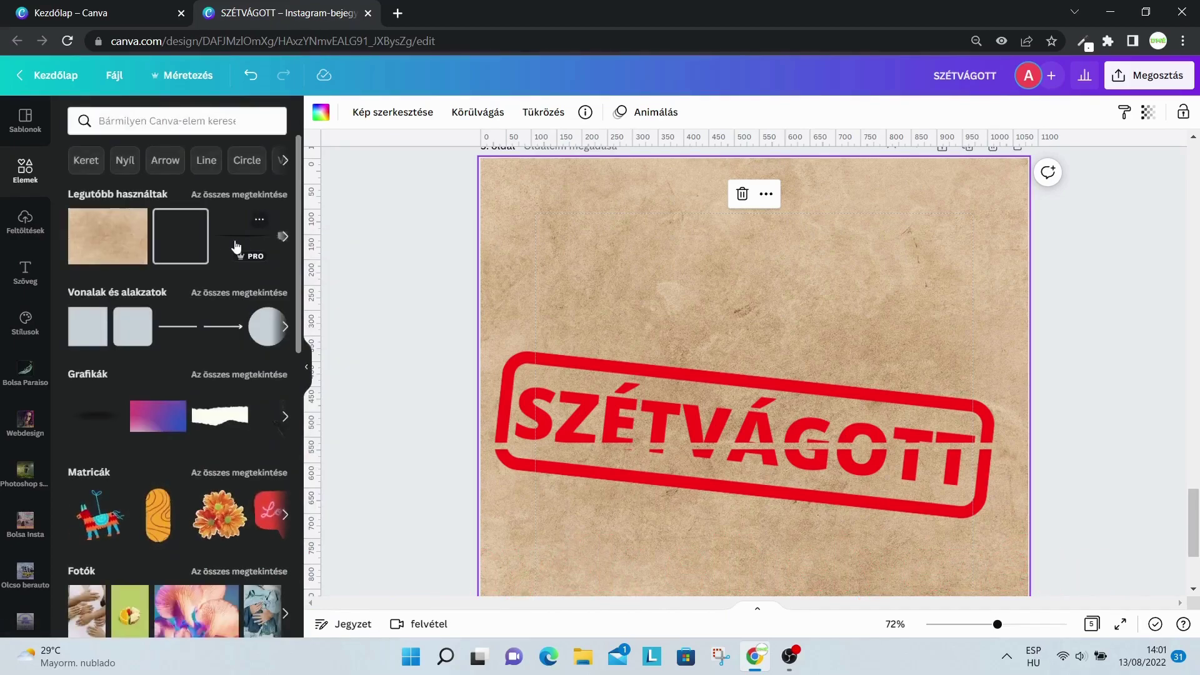
click(246, 245)
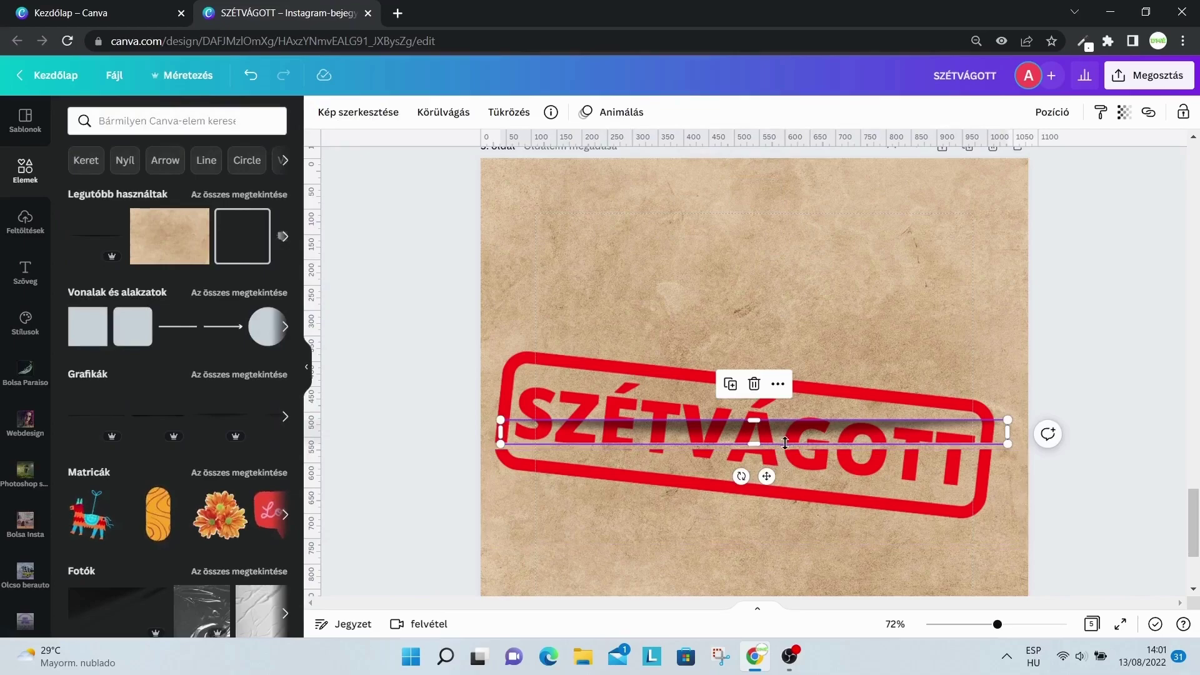
drag(886, 429, 846, 451)
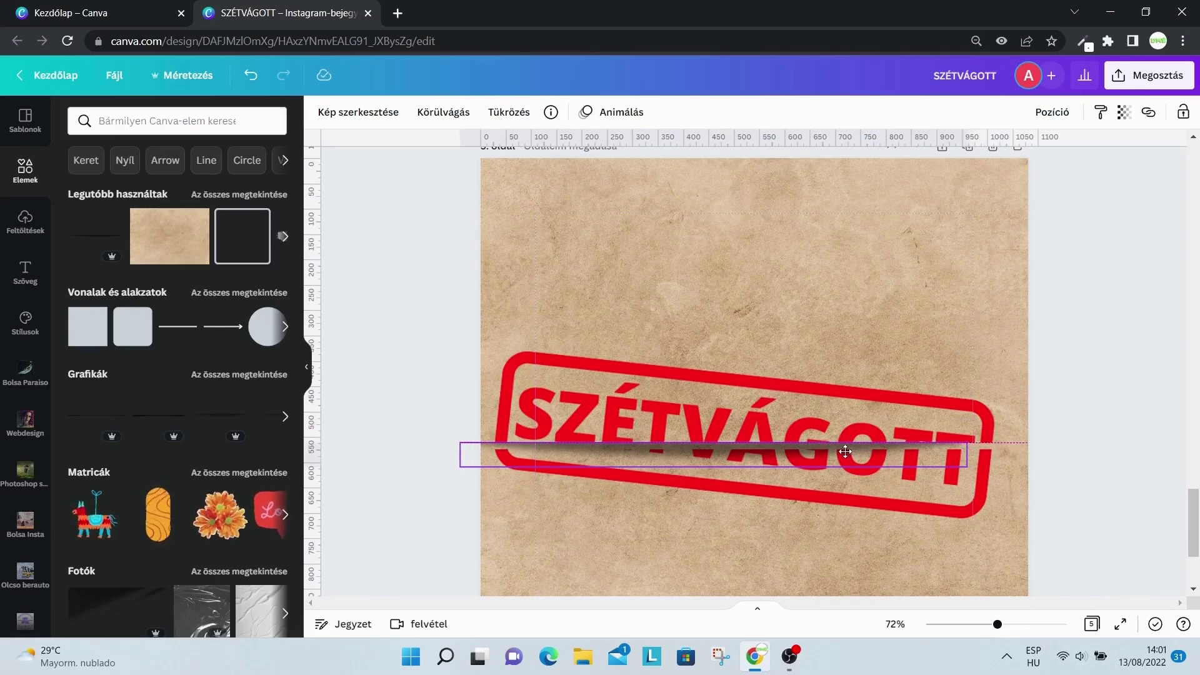
click(947, 334)
click(929, 253)
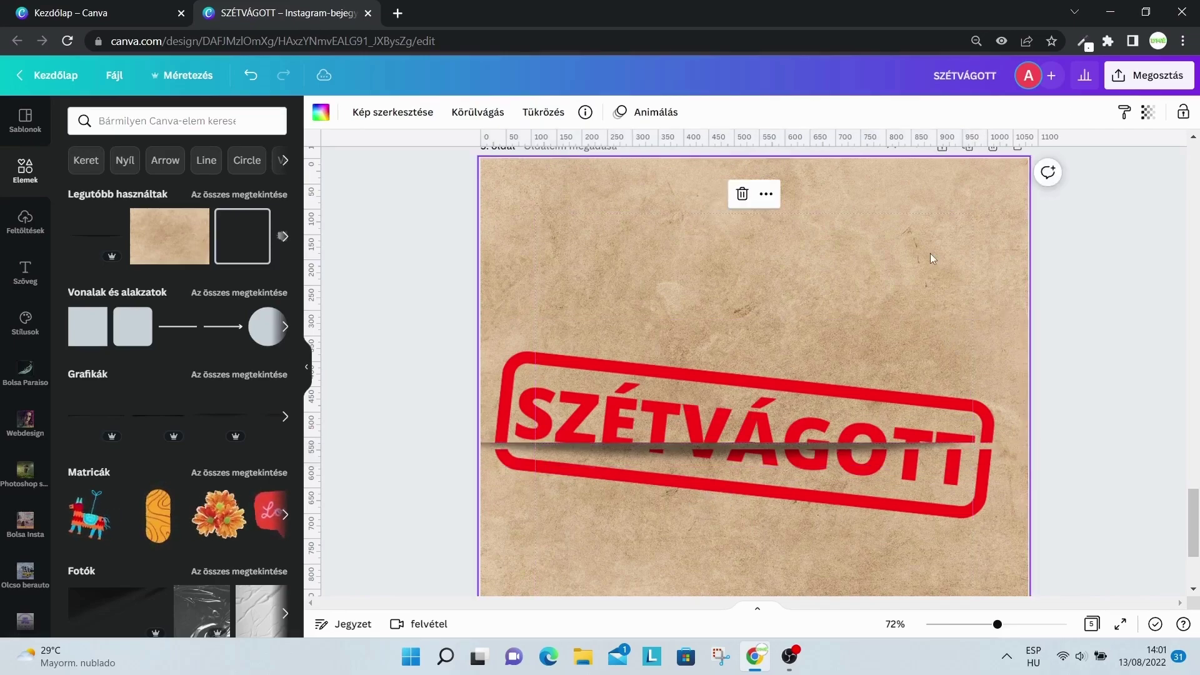
- Enlarge the line drop shadow proportionally so it reaches almost to the page's right edge
click(843, 447)
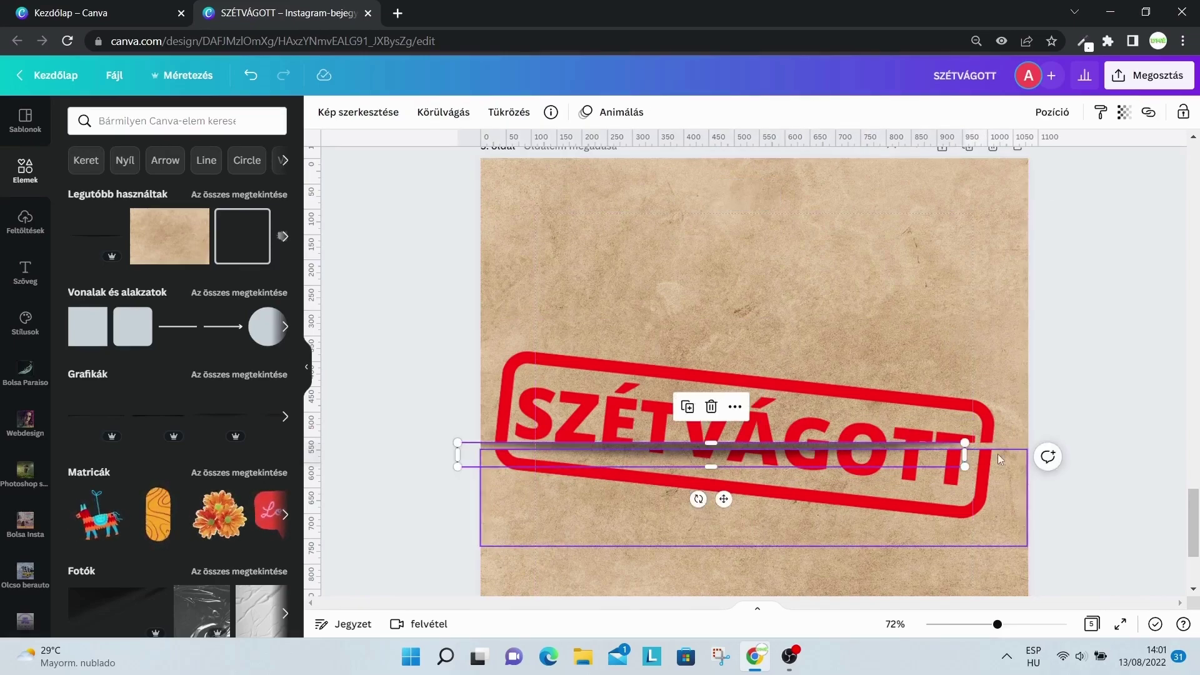
drag(965, 466, 1014, 470)
click(947, 345)
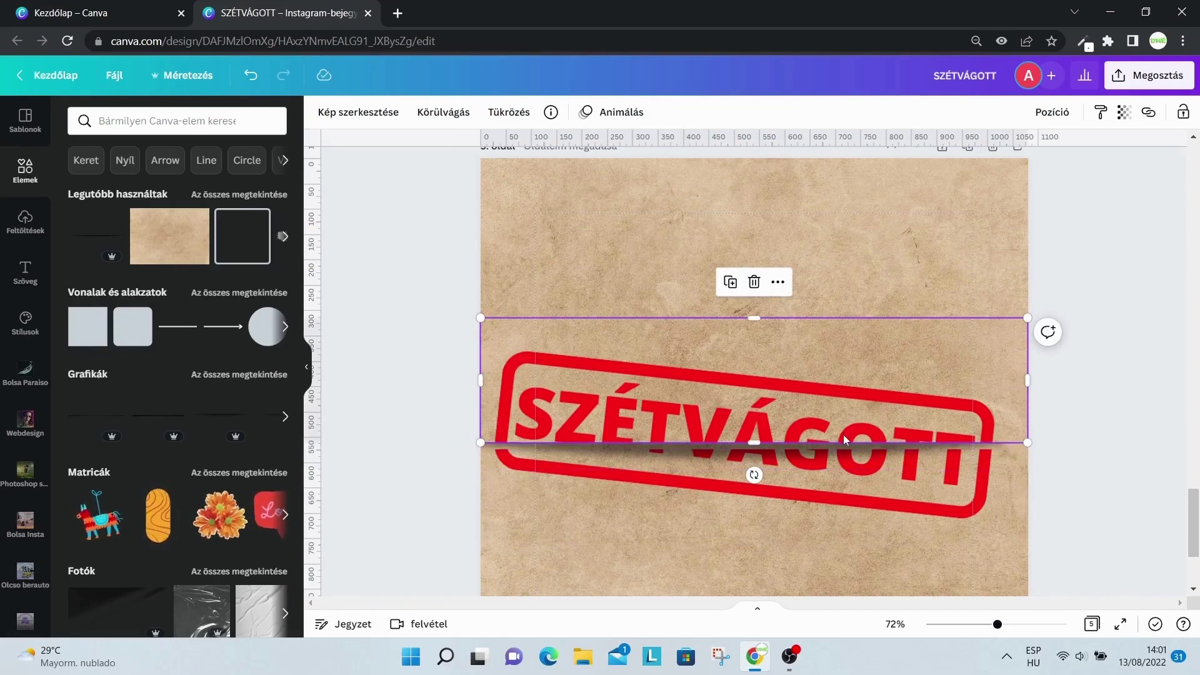
click(1002, 492)
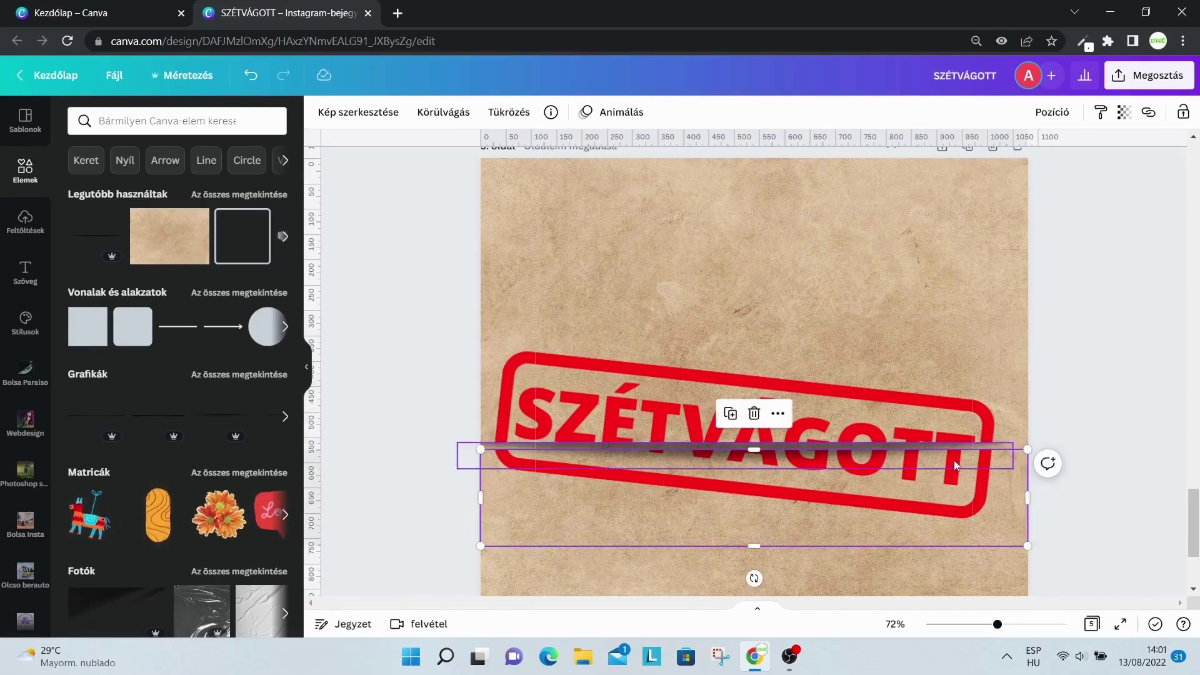
click(963, 362)
- Try the enlarged shadow at several positions further left and right along the cut
drag(995, 455, 987, 451)
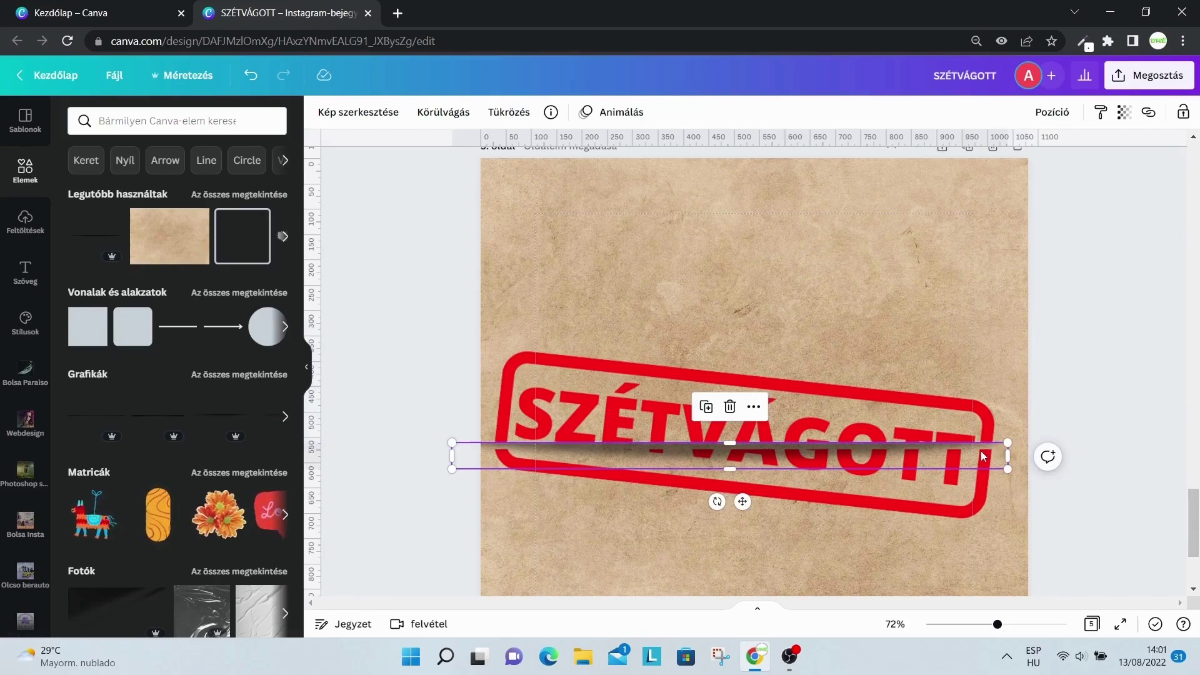
key(ctrl+z)
drag(851, 461, 901, 449)
click(1017, 254)
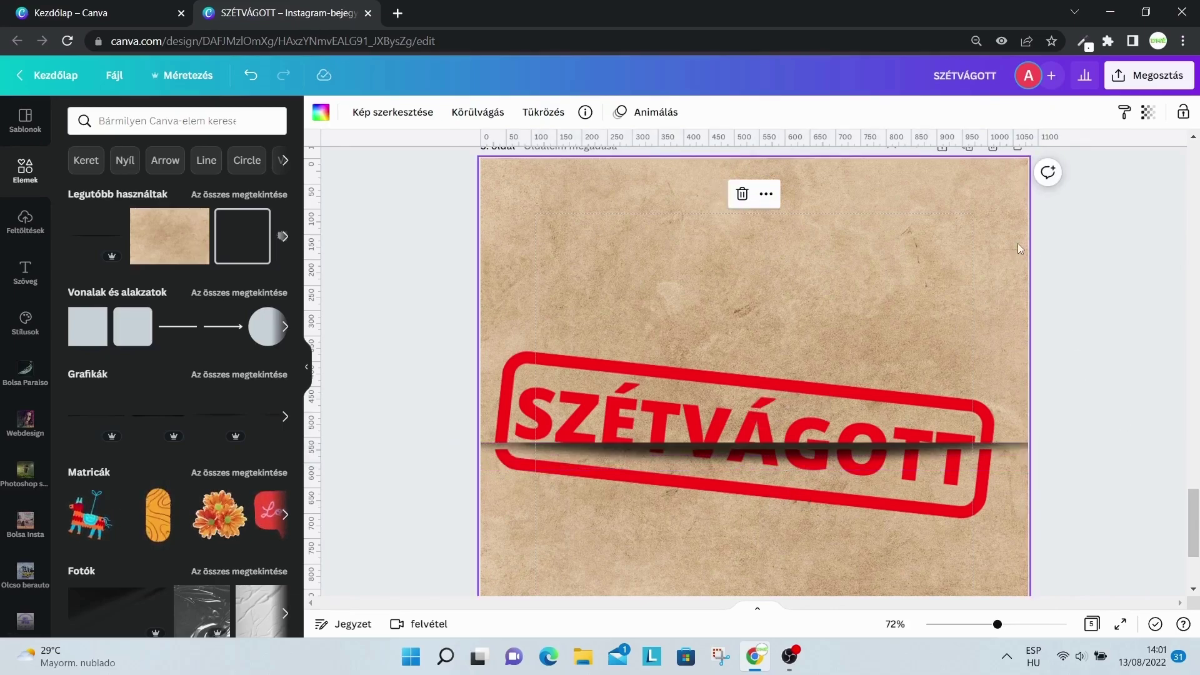
drag(793, 449, 755, 477)
drag(837, 498, 772, 452)
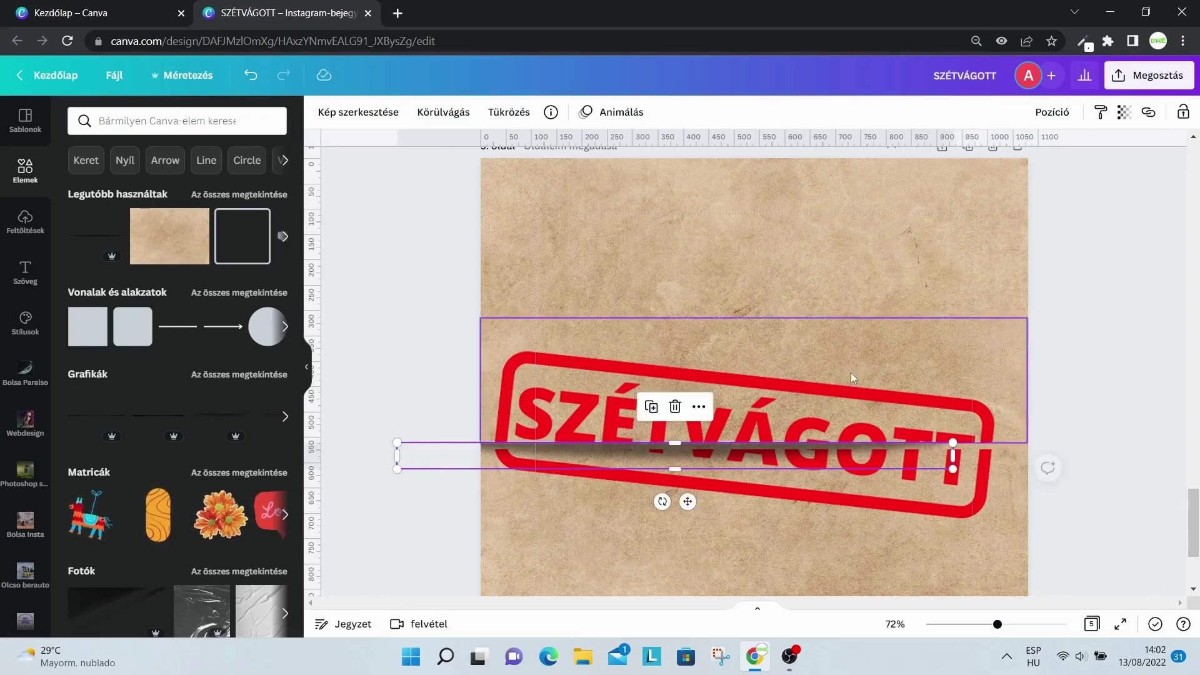
click(924, 233)
click(762, 448)
drag(762, 448, 915, 452)
click(954, 298)
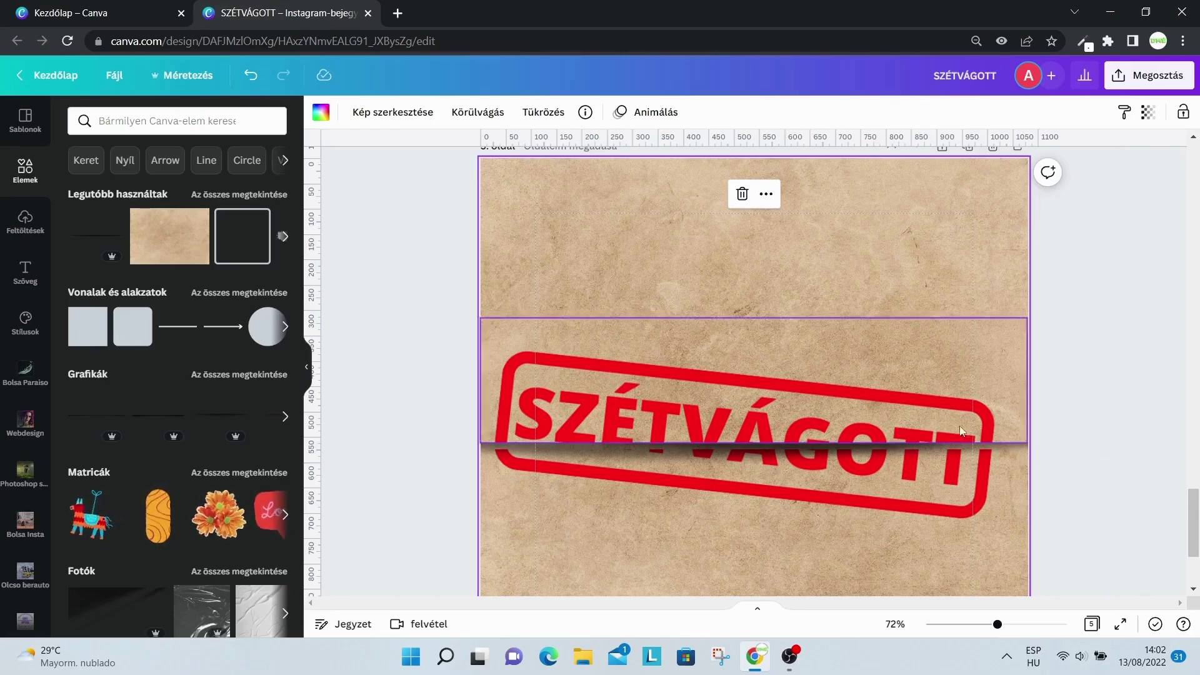
- Shrink the shadow to about two thirds of the page width and lay it along the left part of the cut
drag(920, 447, 774, 450)
click(822, 451)
drag(634, 462, 676, 450)
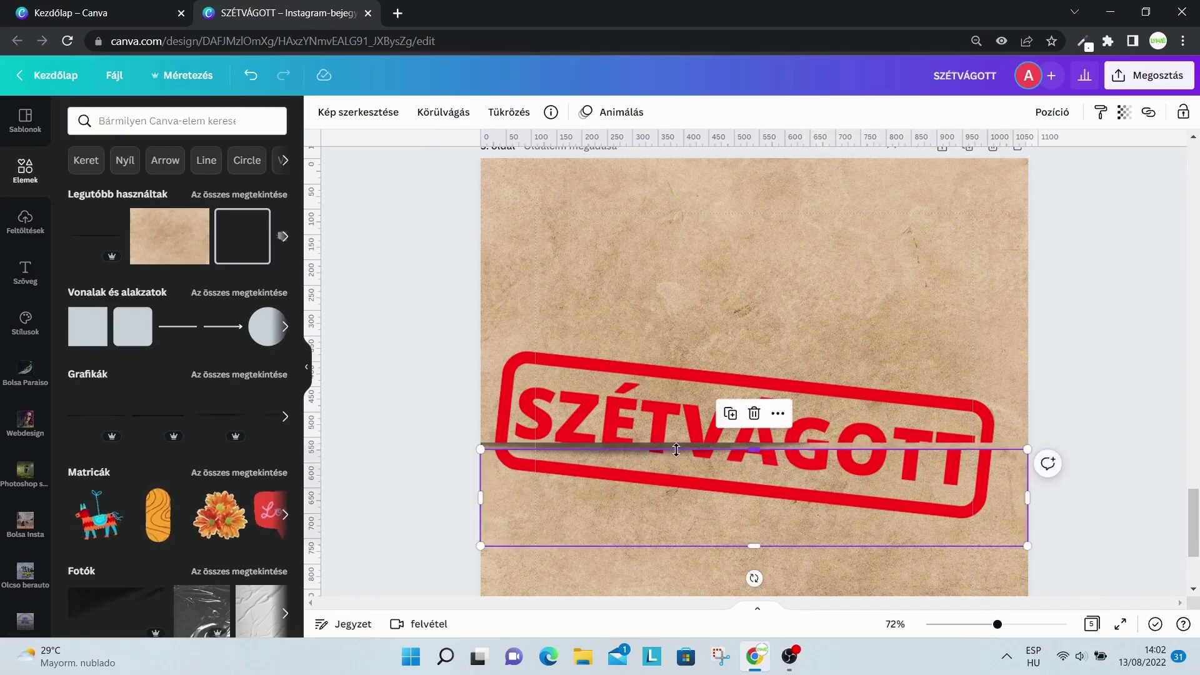
key(ctrl+d)
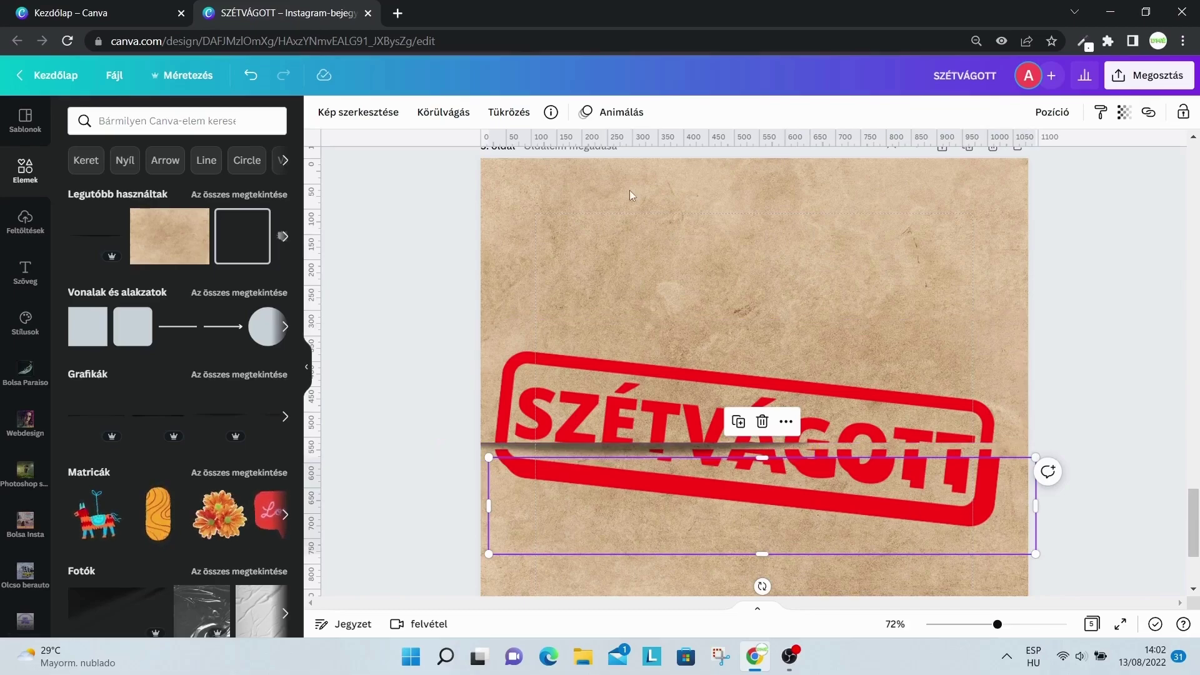
click(262, 81)
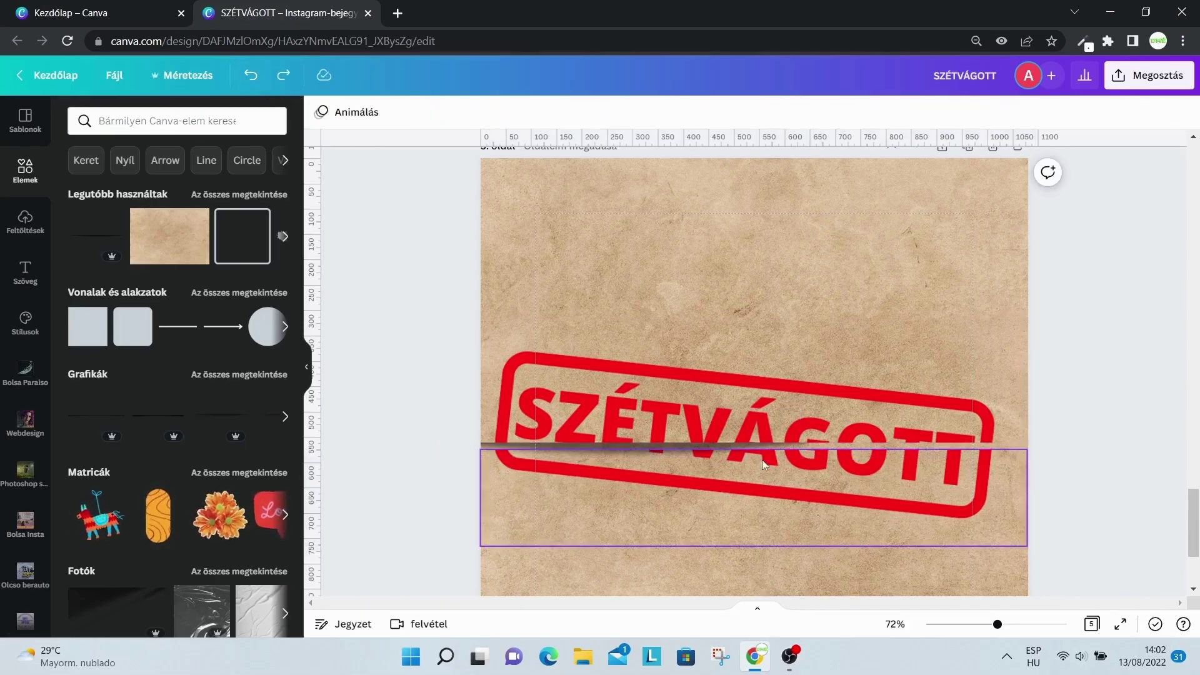
- Duplicate the shortened shadow, place the copy along the right part of the cut, and view the design in full screen
click(711, 445)
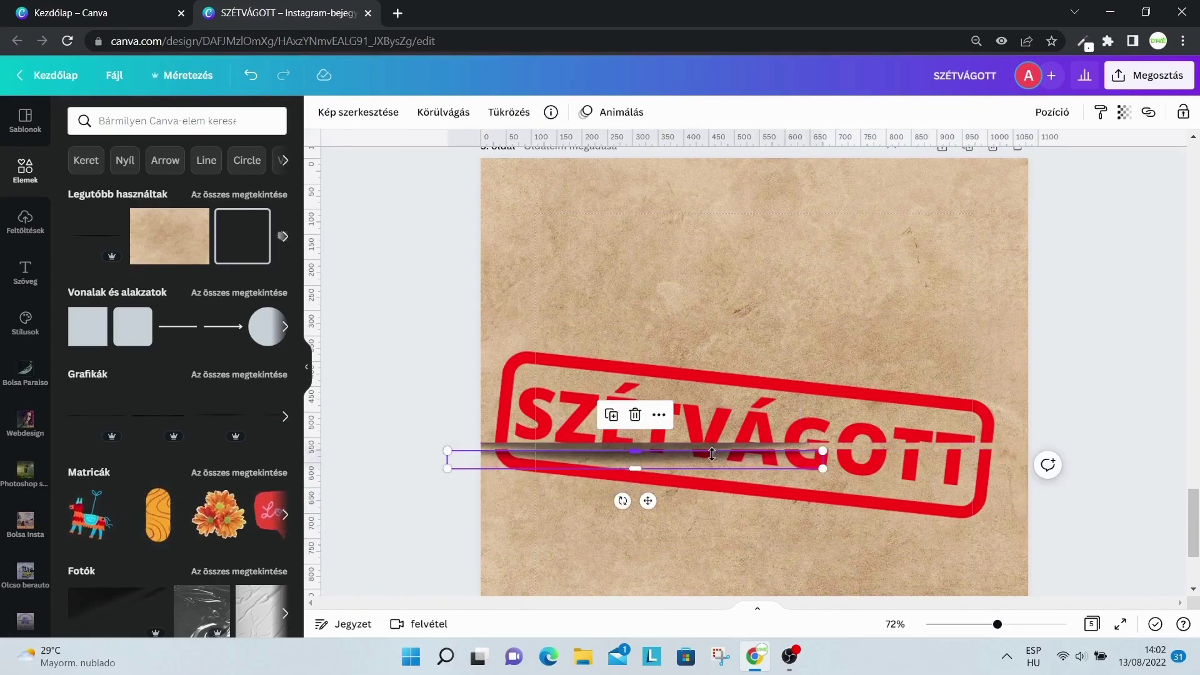
drag(708, 458, 962, 450)
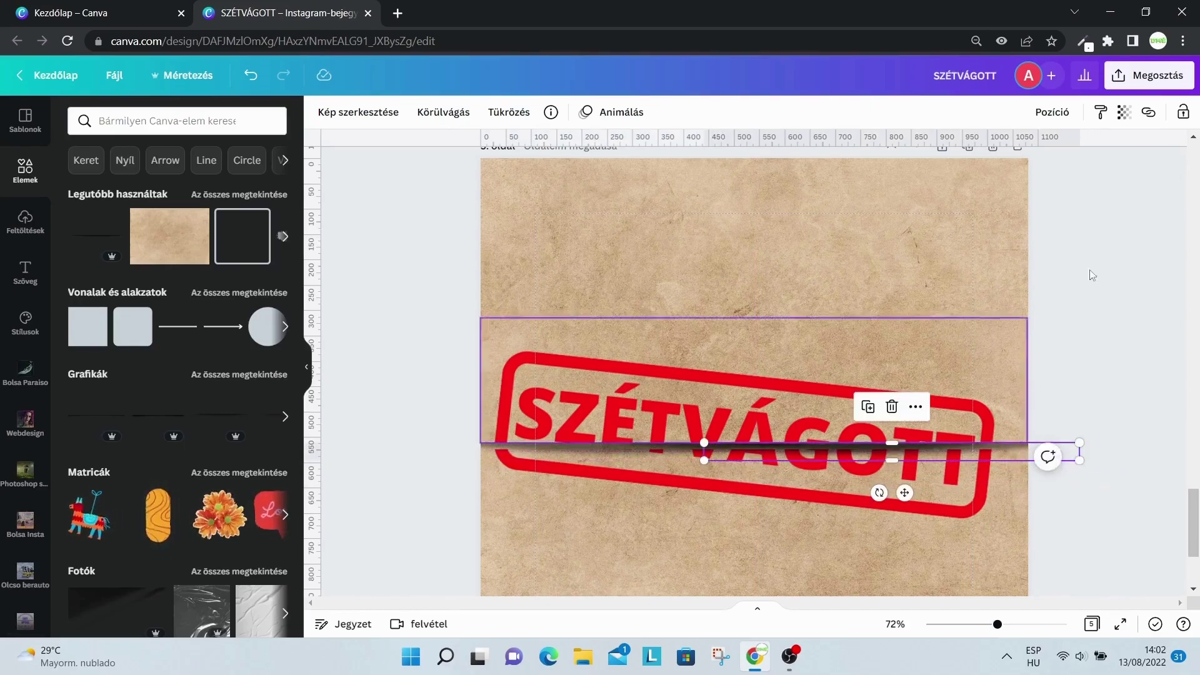
click(1000, 288)
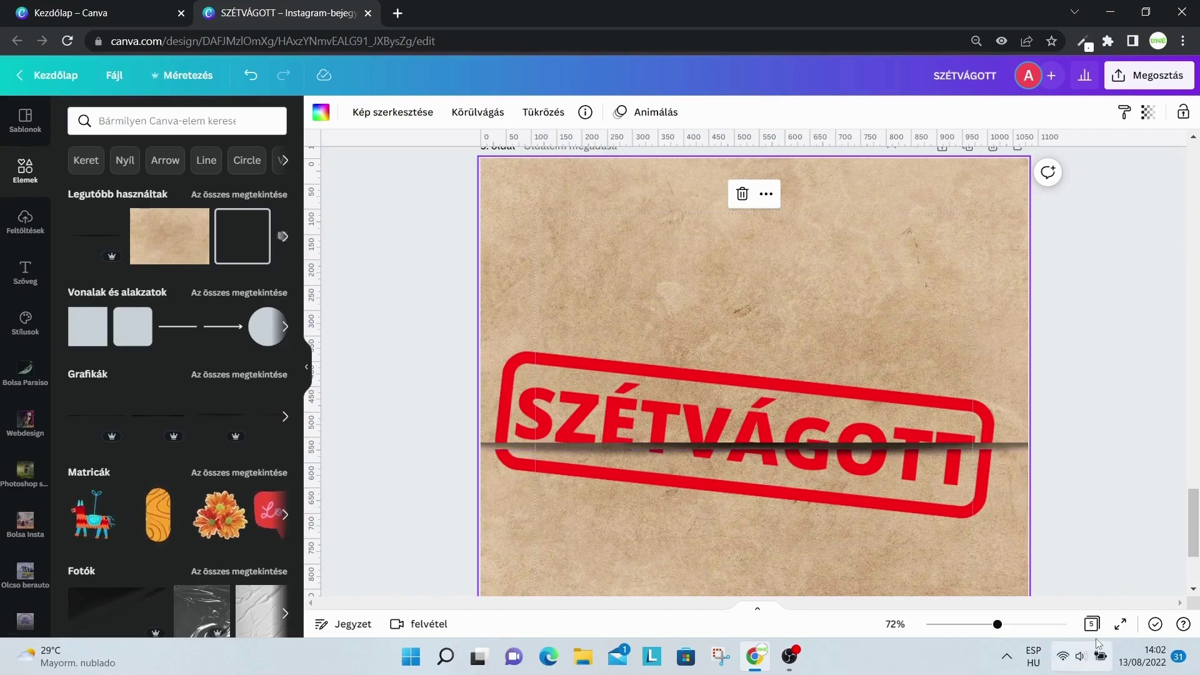
click(1119, 623)
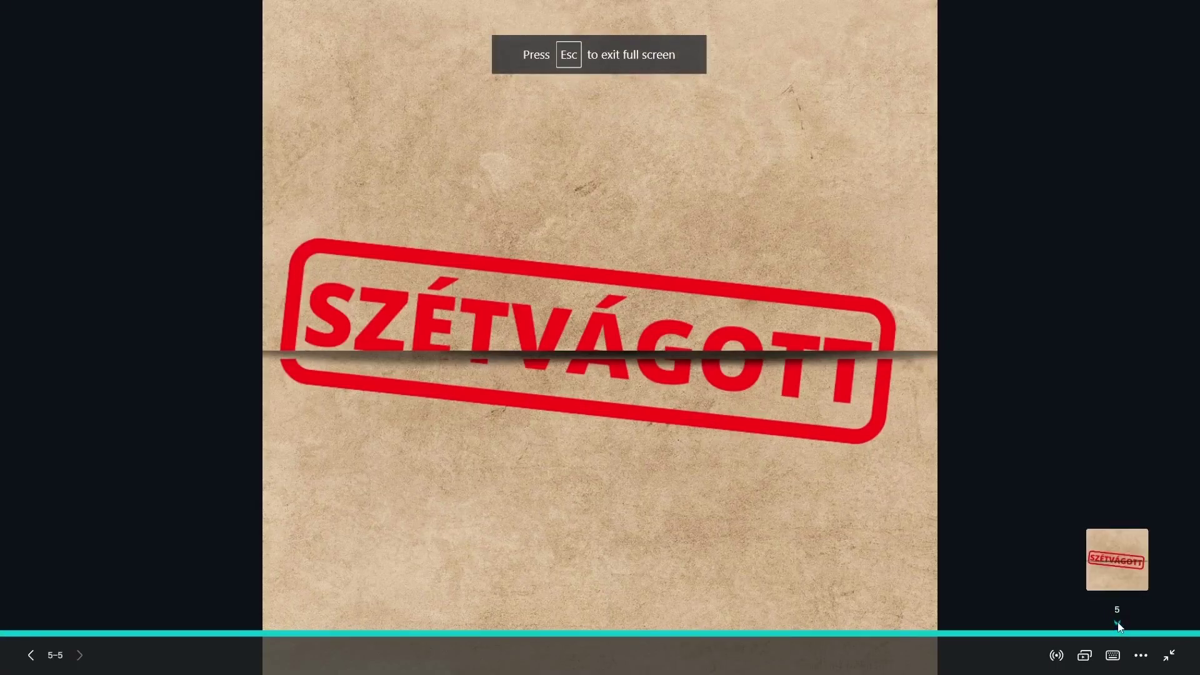